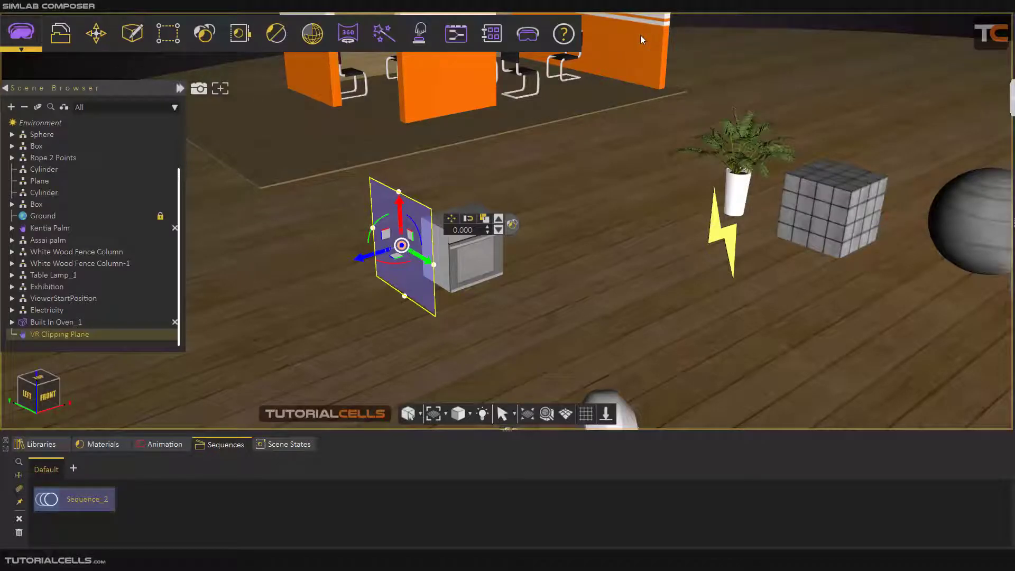
Launch the scene in SimLab VR Viewer in Desktop mode to test the clipping plane
{"action": "left_click", "coordinate": [426, 35]}
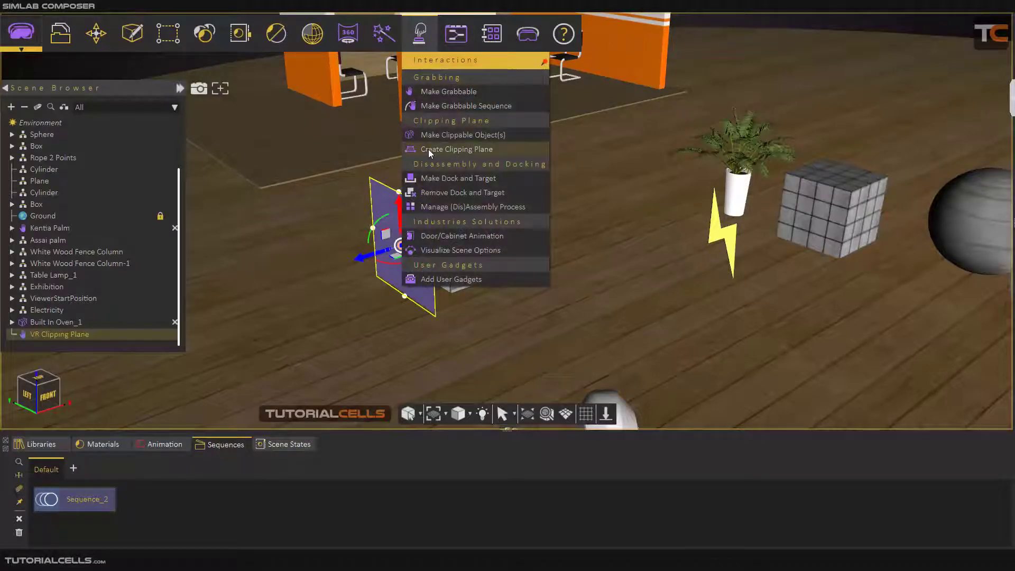
{"action": "left_click", "coordinate": [531, 45]}
{"action": "left_click", "coordinate": [560, 76]}
{"action": "left_click", "coordinate": [396, 247]}
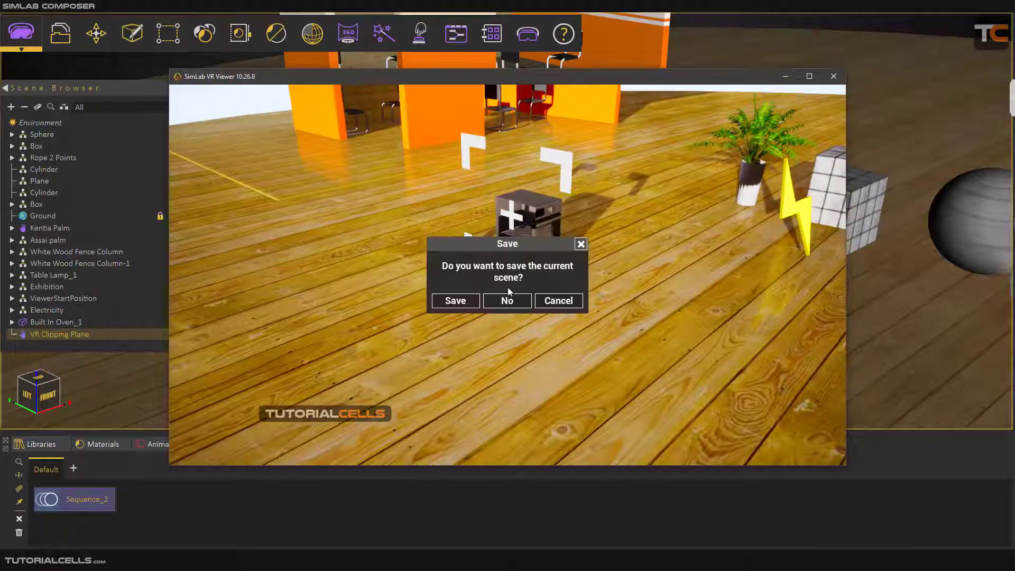
Close the VR Viewer and decline saving the scene
{"action": "left_click", "coordinate": [506, 302]}
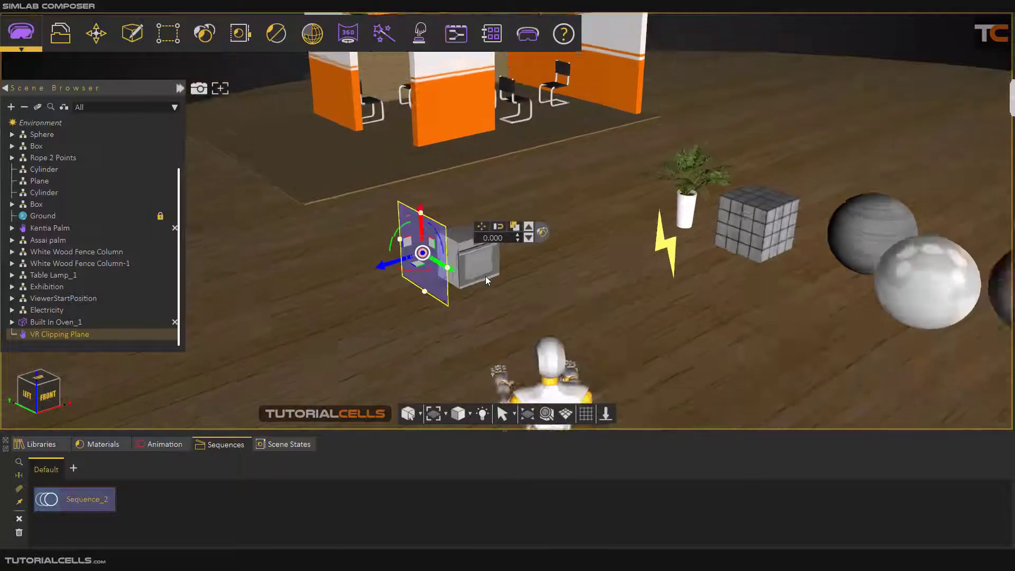
Slide the VR Clipping Plane through the oven once, then delete it
{"action": "scroll", "coordinate": [466, 257], "scroll_direction": "up", "scroll_amount": 3}
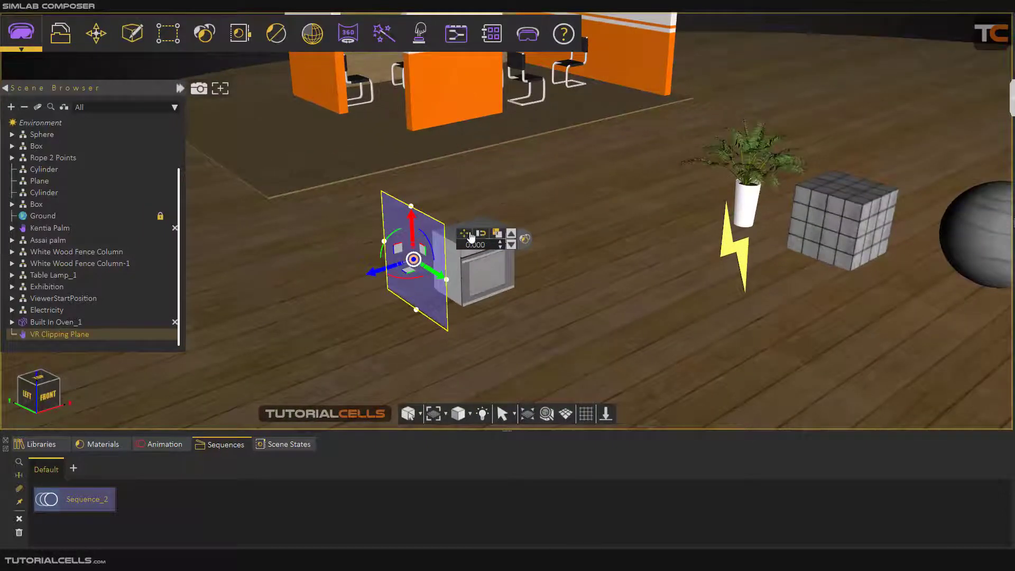
{"action": "scroll", "coordinate": [474, 274], "scroll_direction": "up", "scroll_amount": 2}
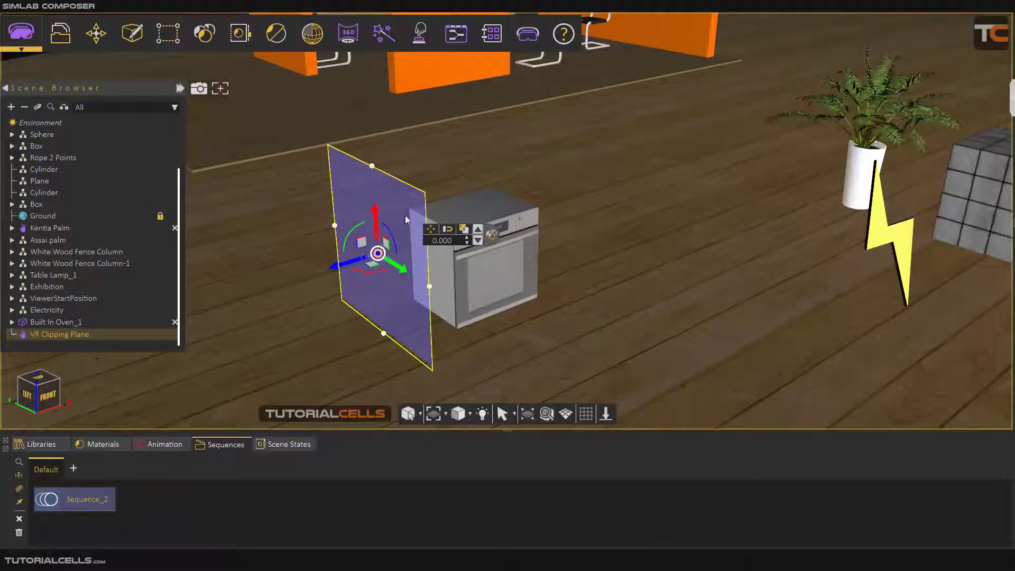
{"action": "mouse_move", "coordinate": [340, 270]}
{"action": "left_mouse_down"}
{"action": "mouse_move", "coordinate": [416, 239]}
{"action": "mouse_move", "coordinate": [341, 270]}
{"action": "left_mouse_up"}
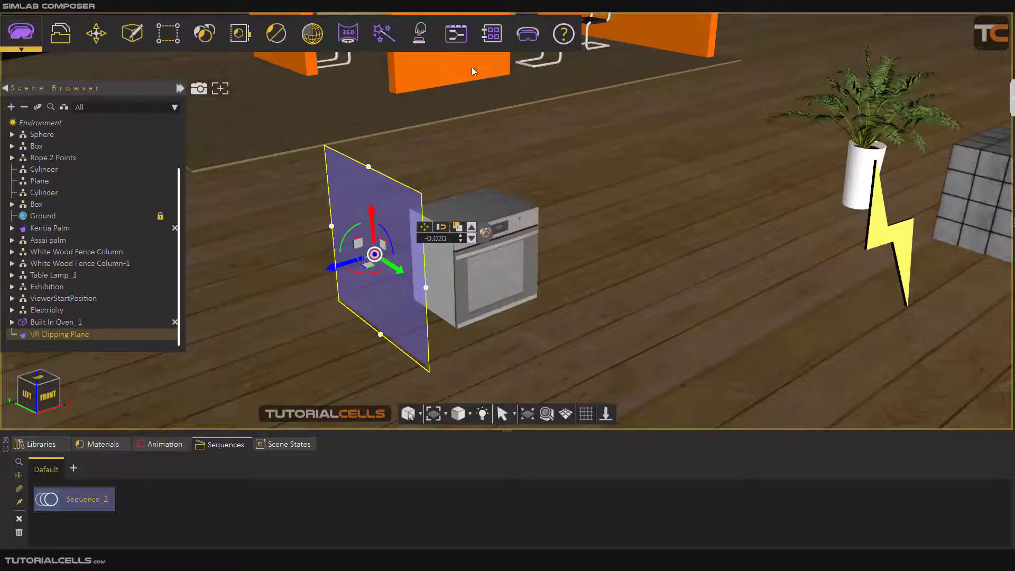
{"action": "left_click", "coordinate": [419, 33]}
{"action": "key", "text": "Delete"}
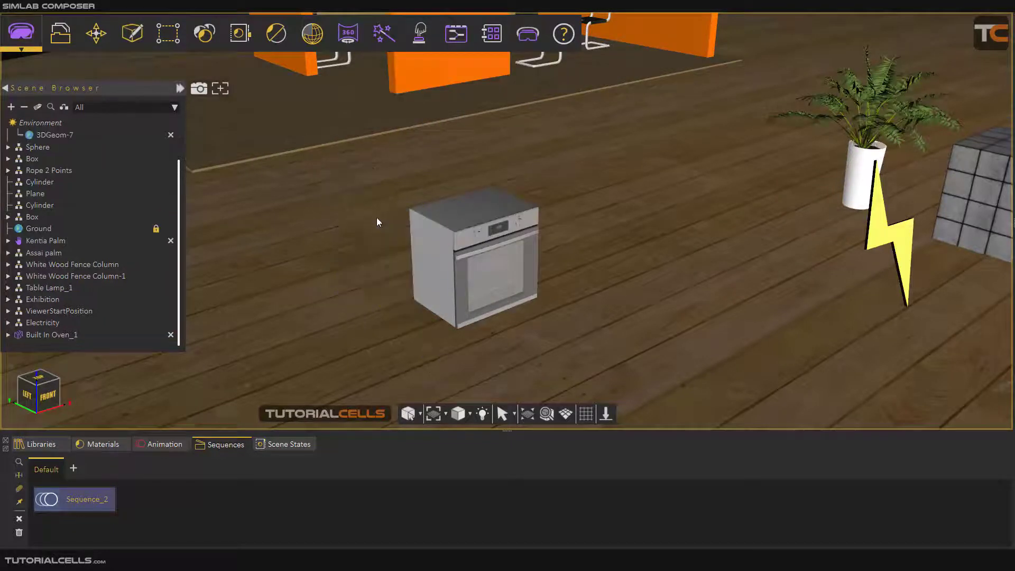
Select the whole collapsed Built In Oven_1 object in the Scene Browser and bring up Interactions
{"action": "scroll", "coordinate": [377, 218], "scroll_direction": "down", "scroll_amount": 3}
{"action": "left_click", "coordinate": [421, 229]}
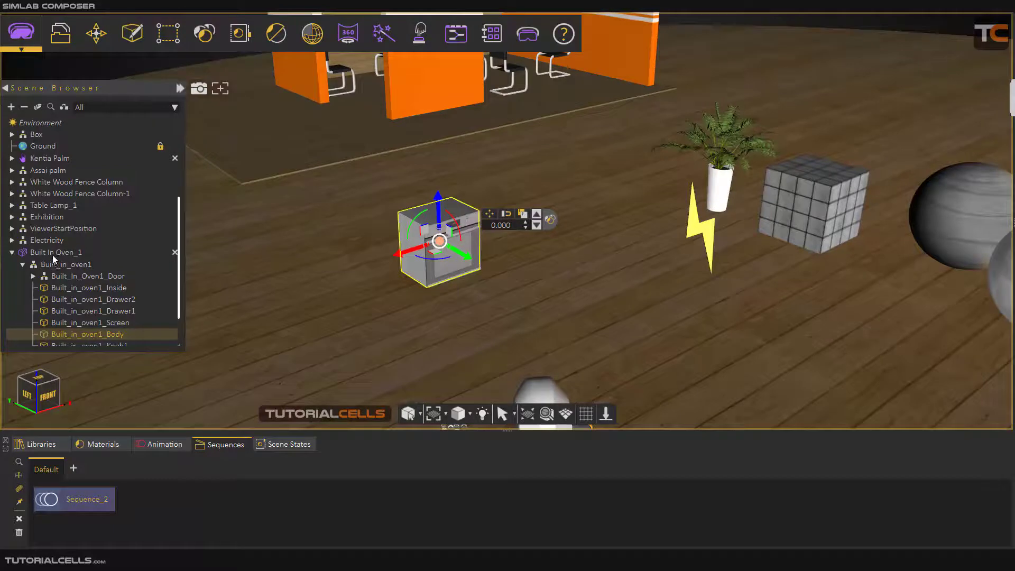
{"action": "left_click", "coordinate": [53, 253]}
{"action": "left_click", "coordinate": [12, 254]}
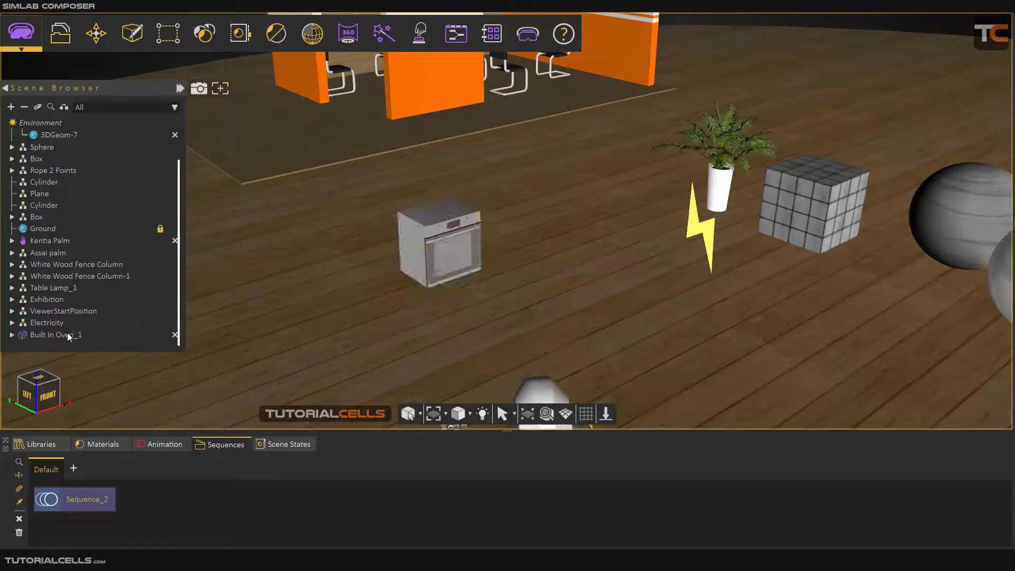
{"action": "left_click", "coordinate": [69, 335]}
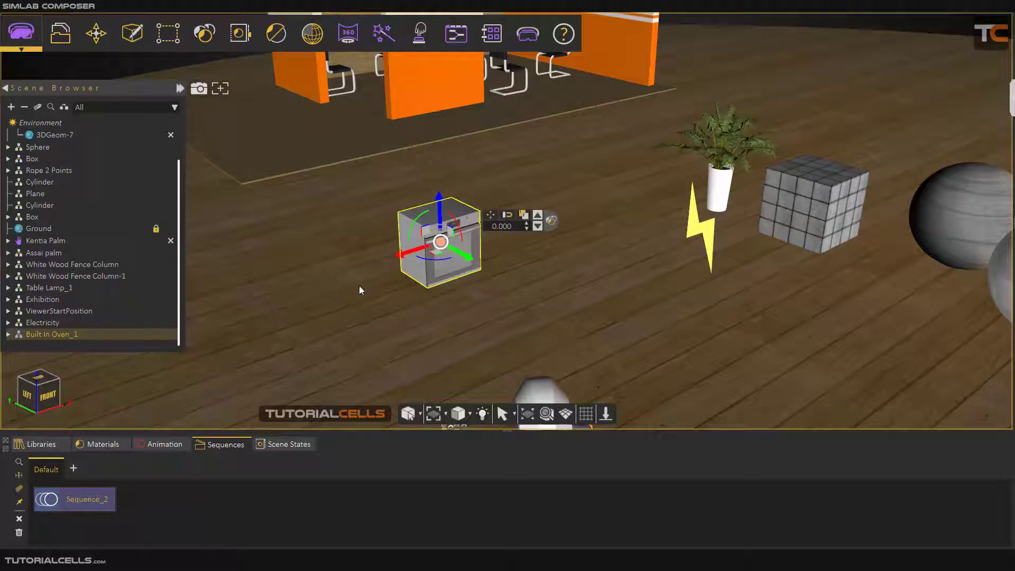
{"action": "scroll", "coordinate": [427, 270], "scroll_direction": "down", "scroll_amount": 3}
{"action": "scroll", "coordinate": [427, 270], "scroll_direction": "down", "scroll_amount": 2}
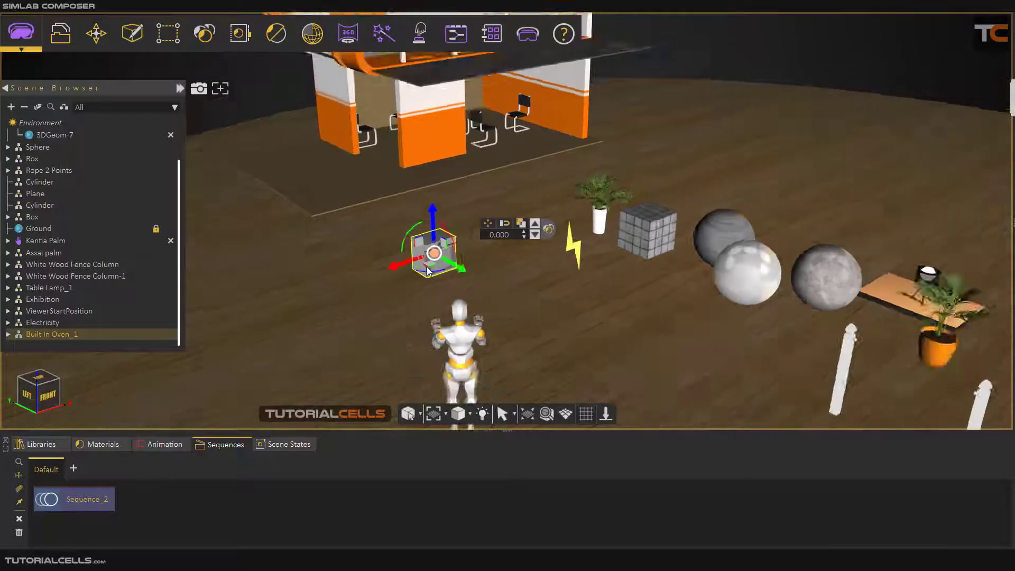
{"action": "scroll", "coordinate": [428, 269], "scroll_direction": "up", "scroll_amount": 4}
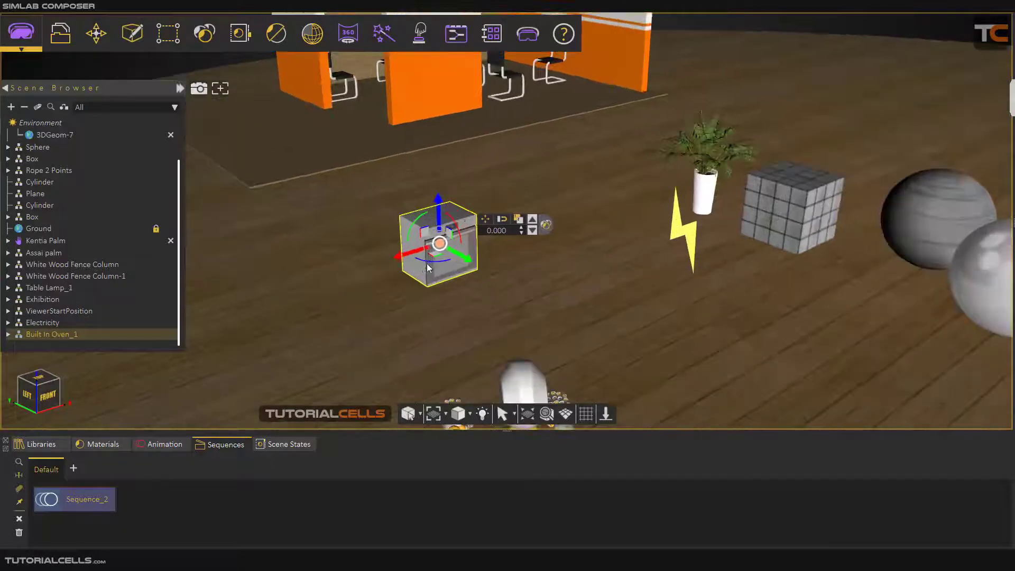
{"action": "left_click", "coordinate": [420, 34]}
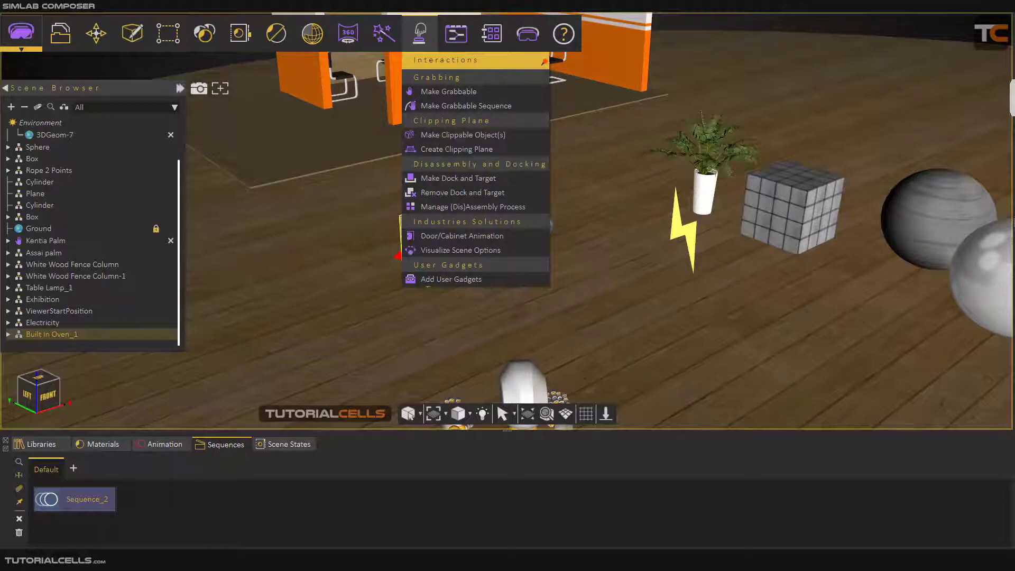
Add Section Plane-3 from the Create menu, drag it to test the cut, then delete it
{"action": "left_click", "coordinate": [141, 43]}
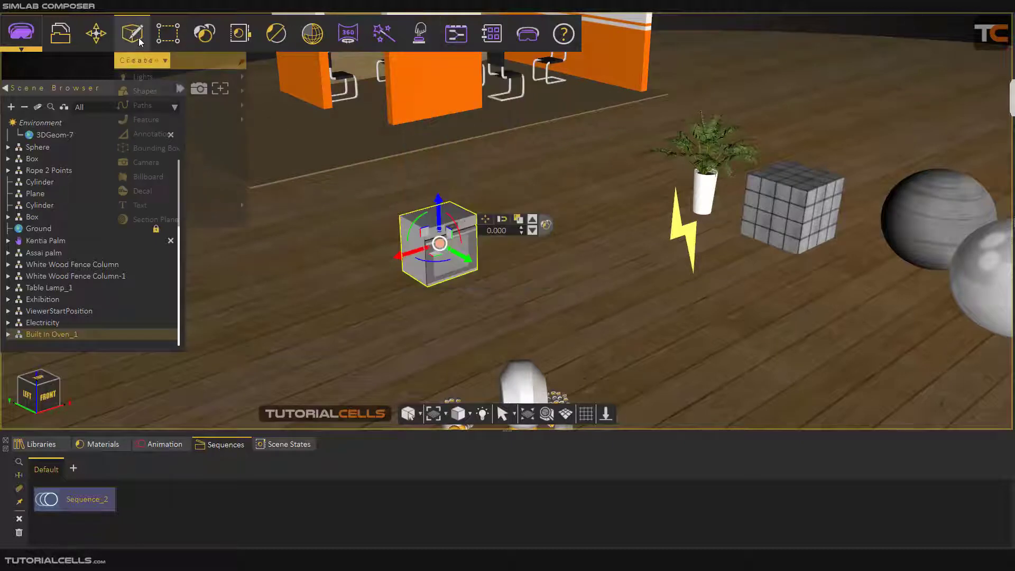
{"action": "left_click", "coordinate": [142, 61]}
{"action": "left_click", "coordinate": [171, 228]}
{"action": "scroll", "coordinate": [353, 253], "scroll_direction": "down", "scroll_amount": 10}
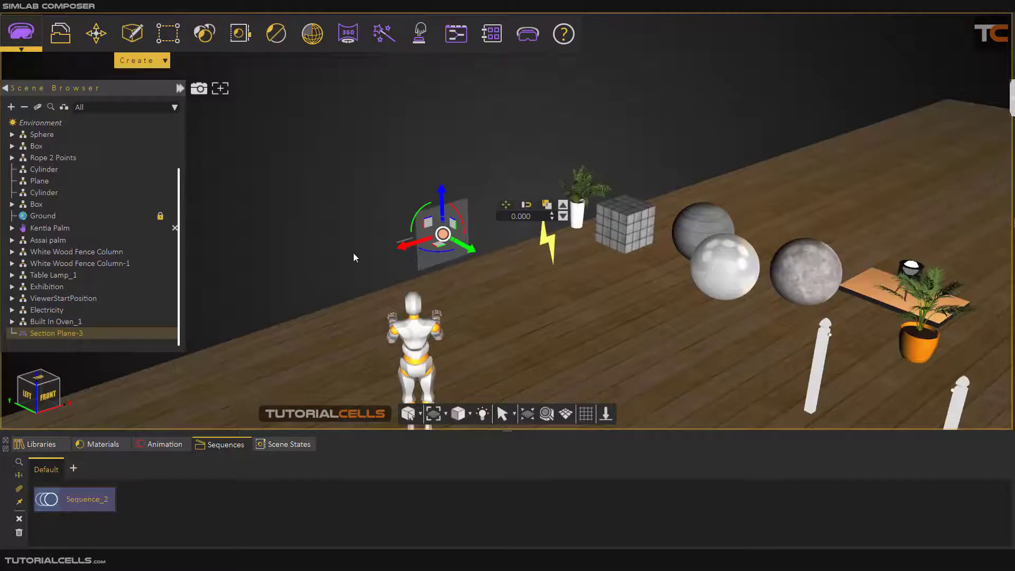
{"action": "left_click_drag", "start_coordinate": [444, 339], "coordinate": [427, 284]}
{"action": "left_click_drag", "start_coordinate": [337, 305], "coordinate": [195, 304]}
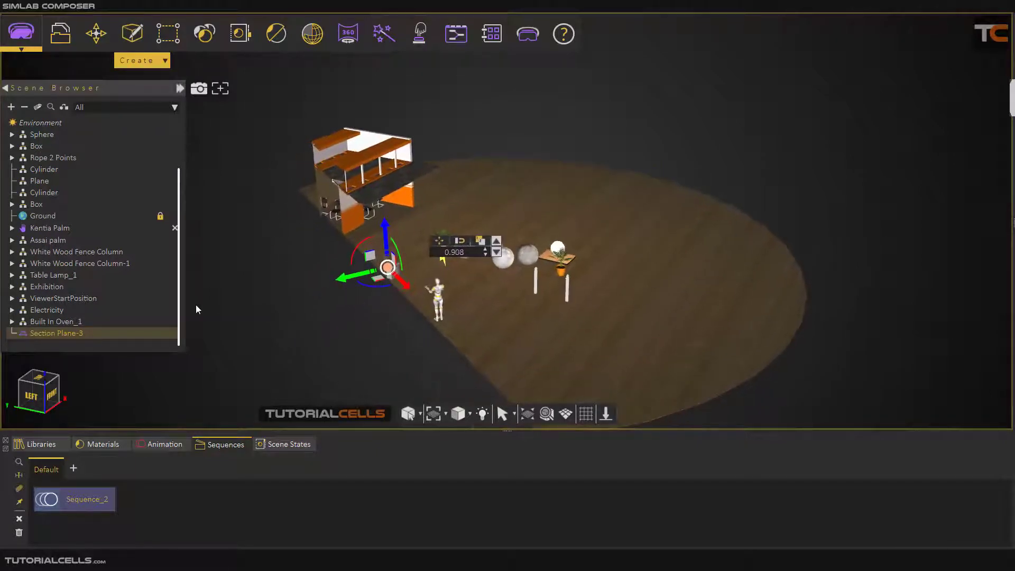
{"action": "key", "text": "Delete"}
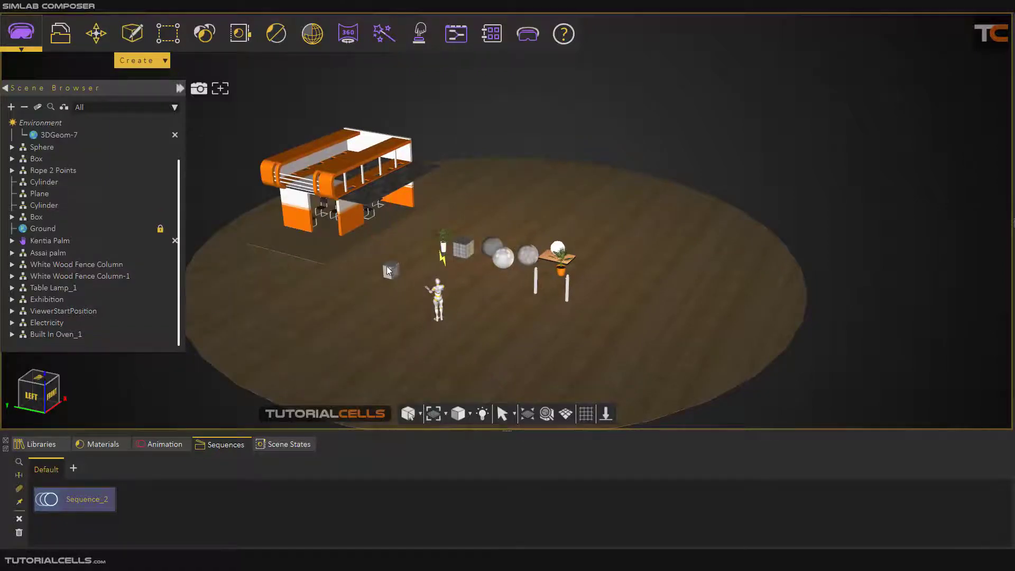
Apply Interactions > Make Clippable Object(s) to Built In Oven_1 and confirm
{"action": "scroll", "coordinate": [388, 271], "scroll_direction": "up", "scroll_amount": 6}
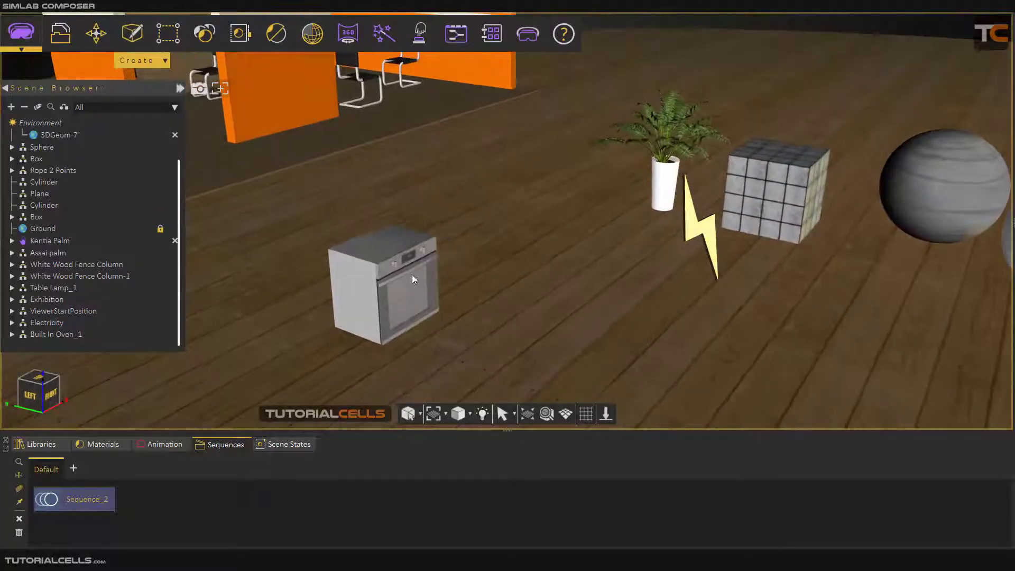
{"action": "left_click", "coordinate": [421, 35]}
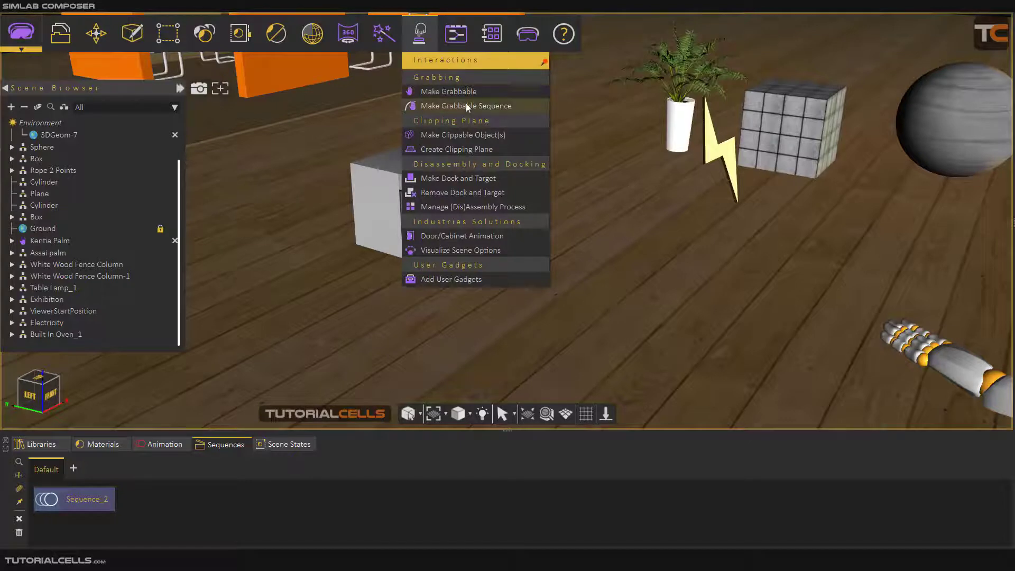
{"action": "left_click", "coordinate": [434, 135]}
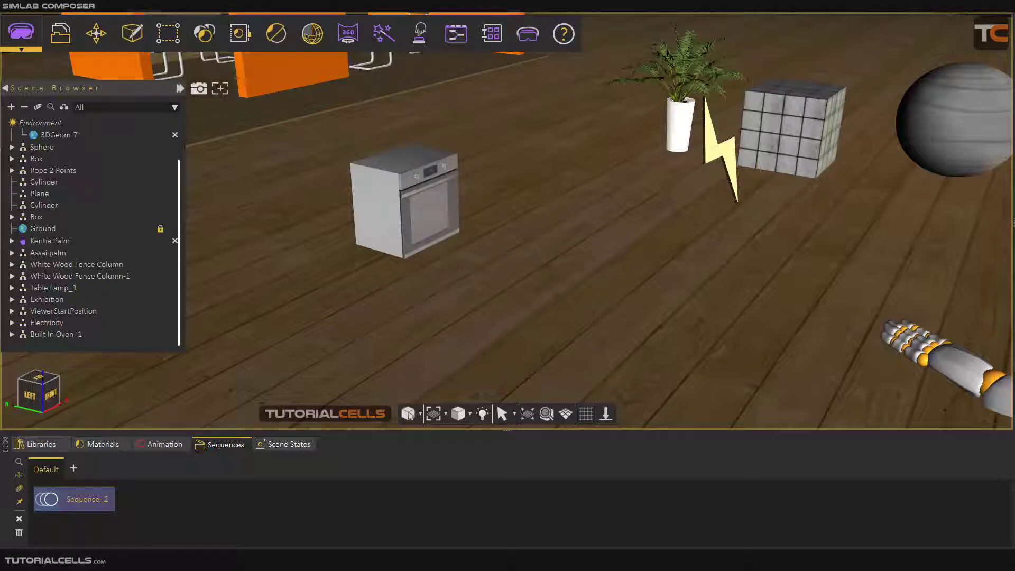
{"action": "left_click", "coordinate": [62, 335]}
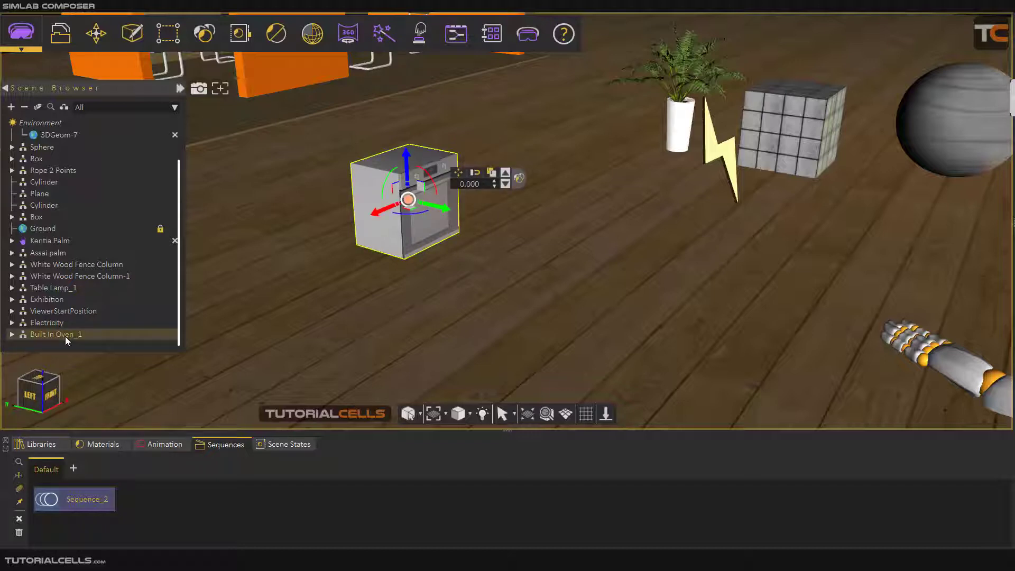
{"action": "left_click", "coordinate": [427, 40]}
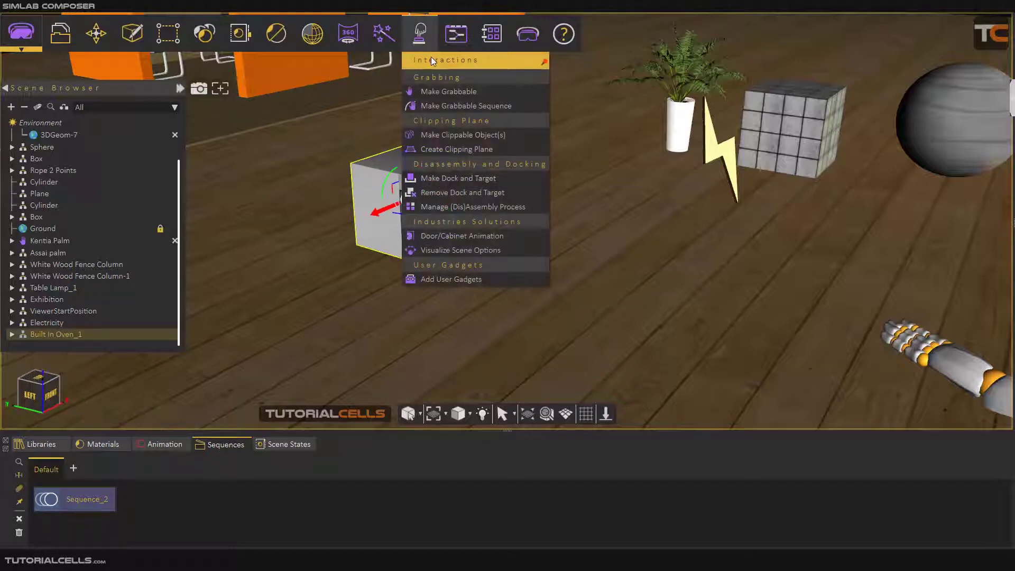
{"action": "left_click", "coordinate": [446, 136]}
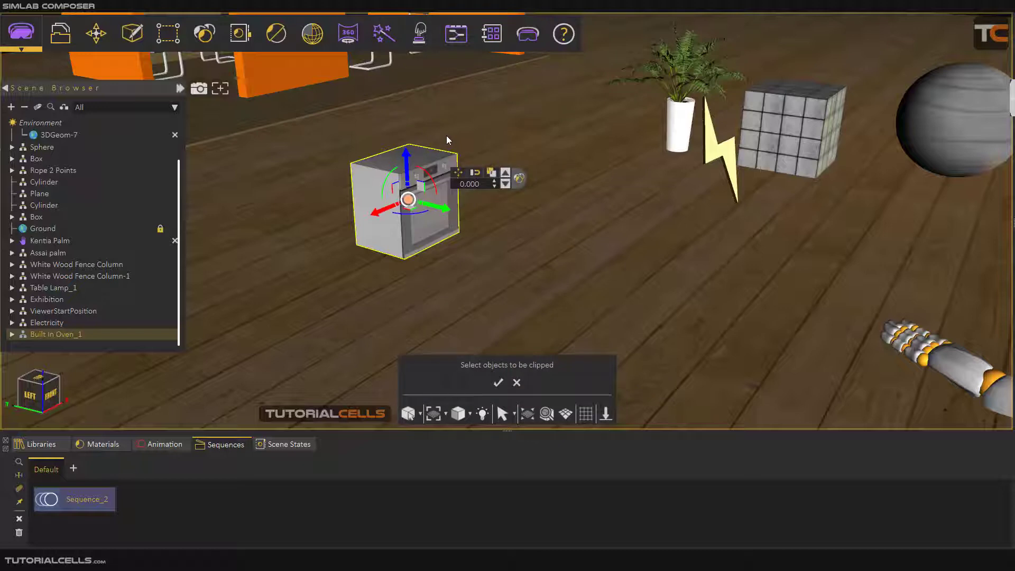
{"action": "left_click", "coordinate": [498, 383]}
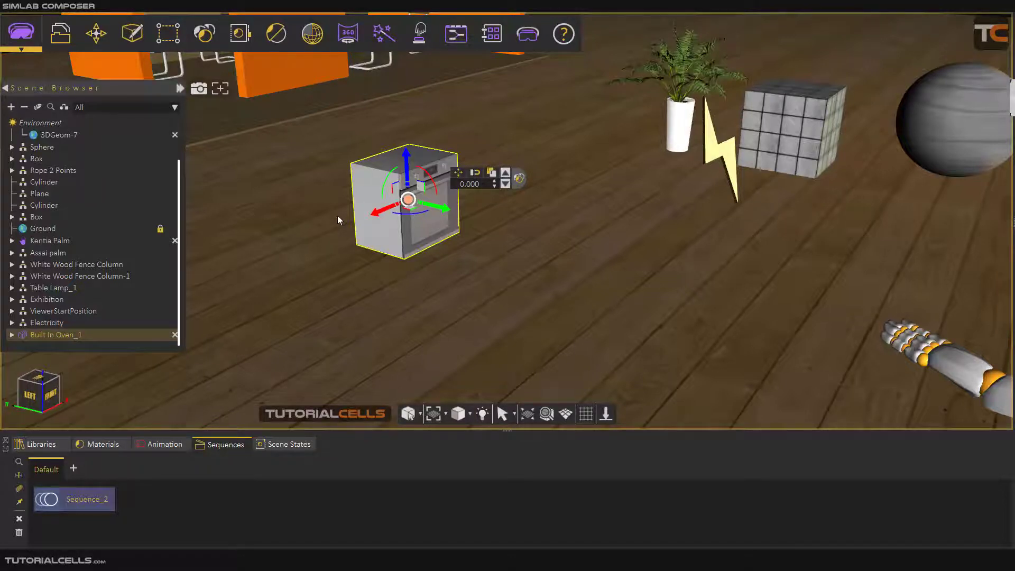
{"action": "left_click_drag", "start_coordinate": [337, 215], "coordinate": [487, 241]}
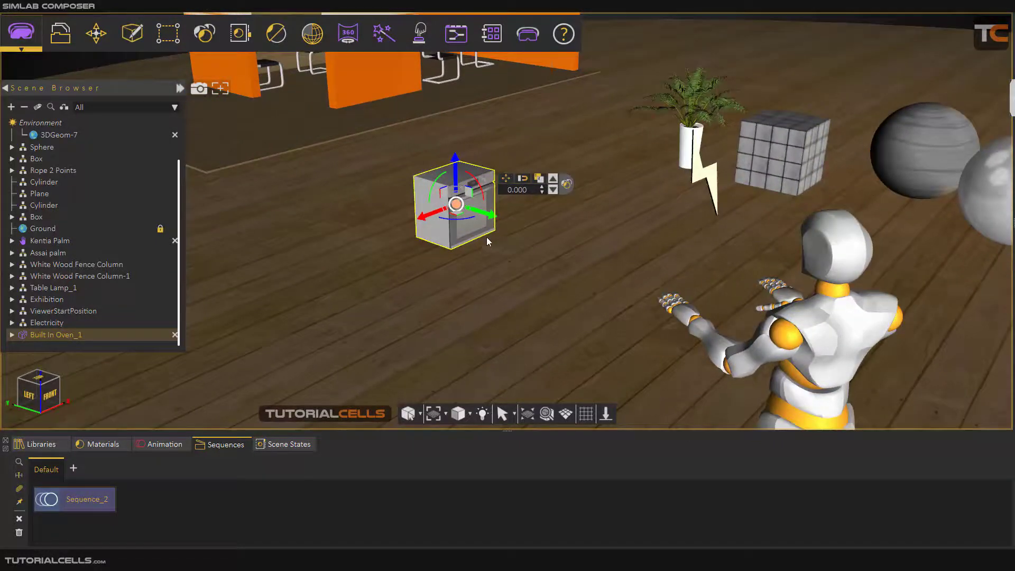
Create a VR Clipping Plane, move it beside the oven and rotate it 90° upright
{"action": "left_click", "coordinate": [420, 34]}
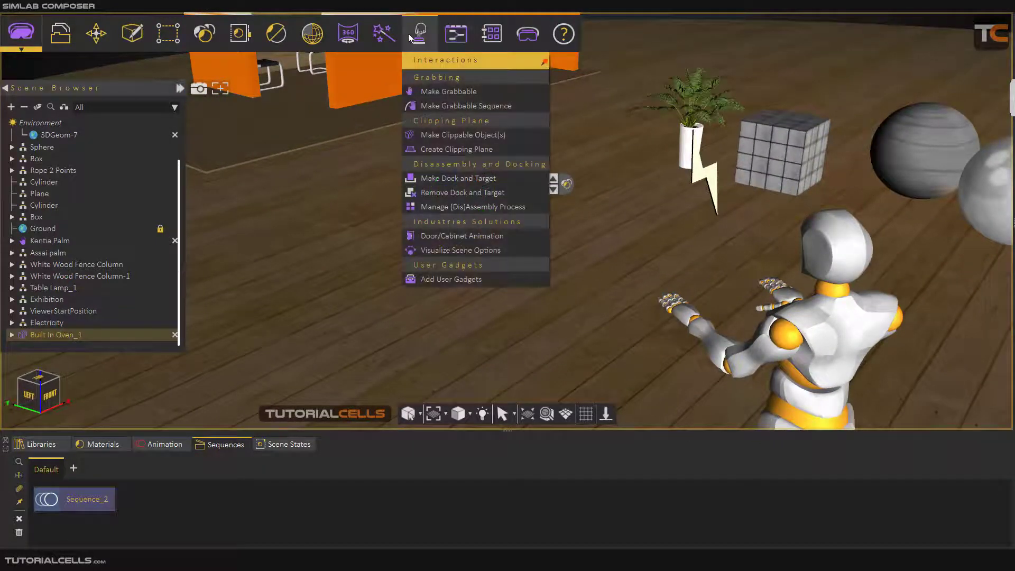
{"action": "left_click", "coordinate": [455, 149]}
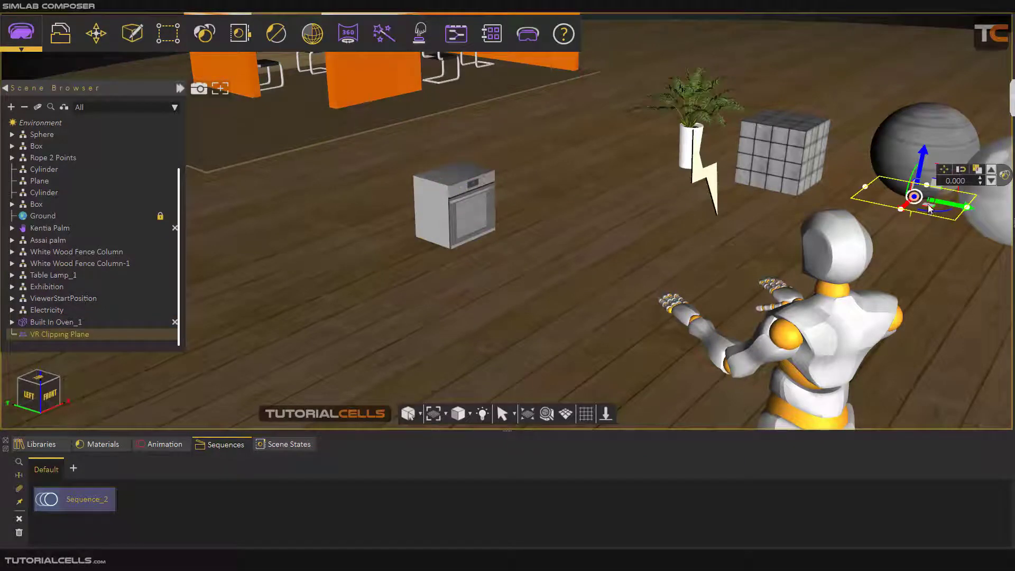
{"action": "left_click_drag", "start_coordinate": [931, 209], "coordinate": [383, 281]}
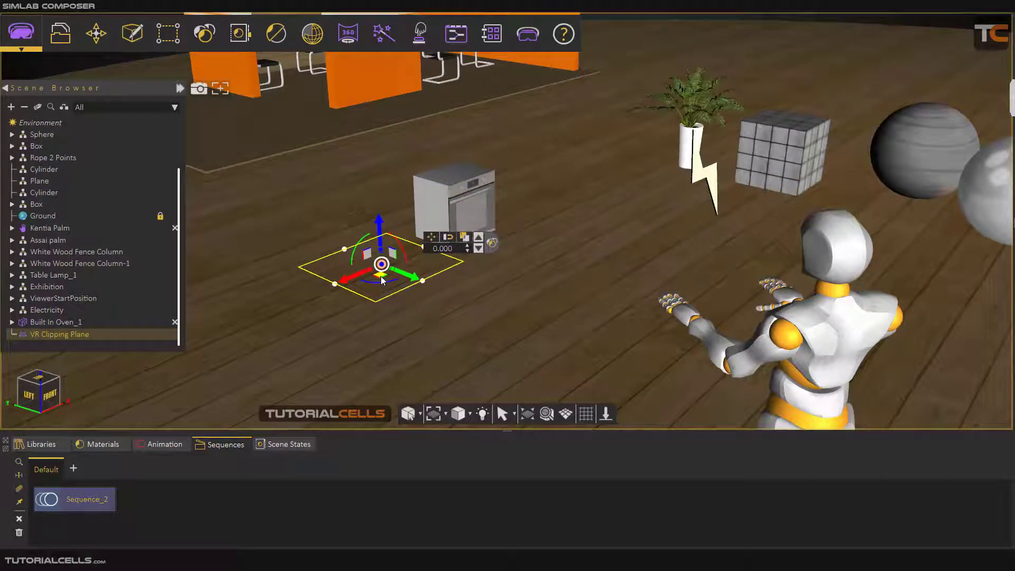
{"action": "left_click_drag", "start_coordinate": [380, 233], "coordinate": [380, 226]}
{"action": "scroll", "coordinate": [392, 243], "scroll_direction": "up", "scroll_amount": 2}
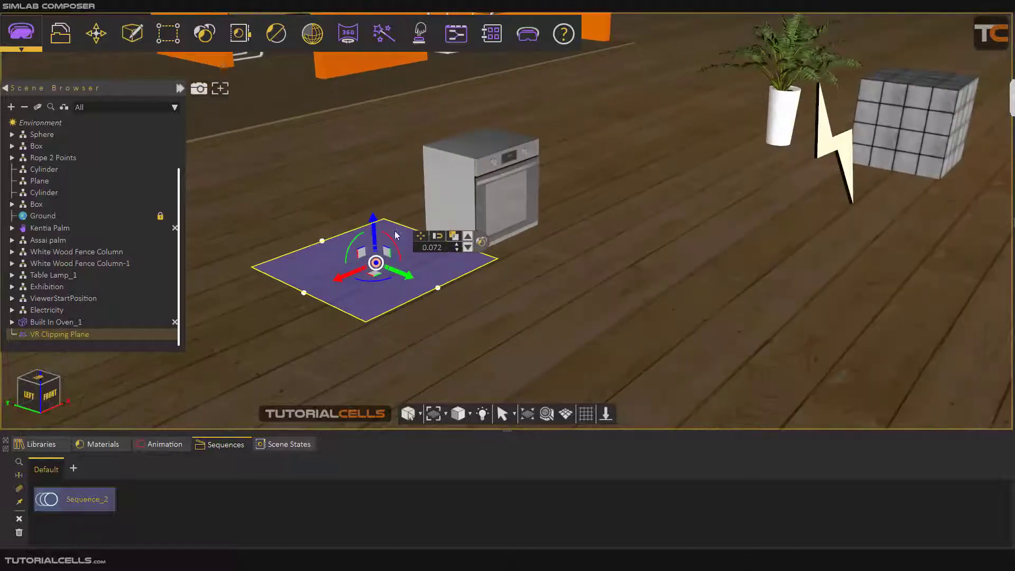
{"action": "left_click", "coordinate": [373, 266]}
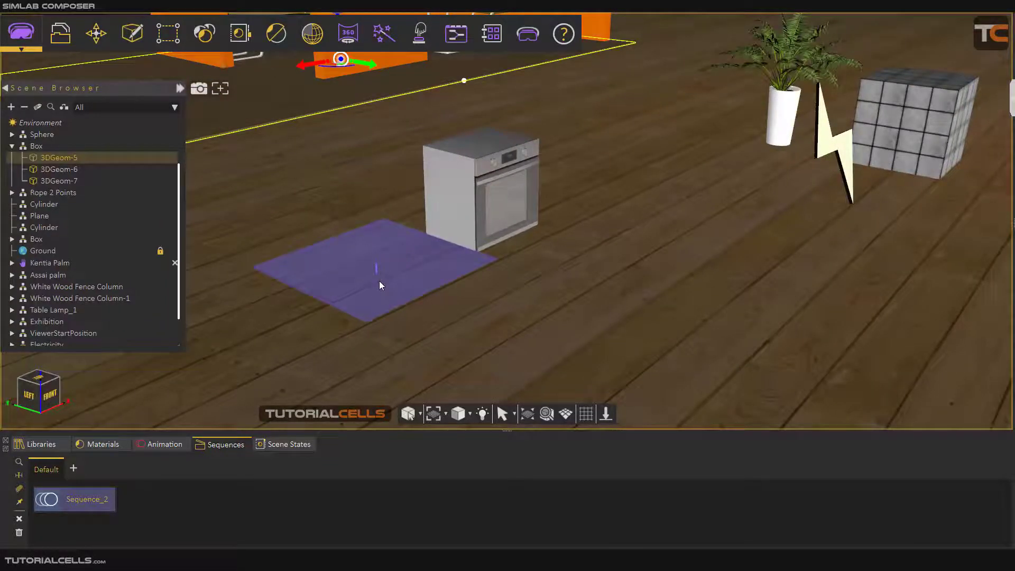
{"action": "left_click", "coordinate": [378, 278]}
{"action": "left_click_drag", "start_coordinate": [374, 233], "coordinate": [531, 156]}
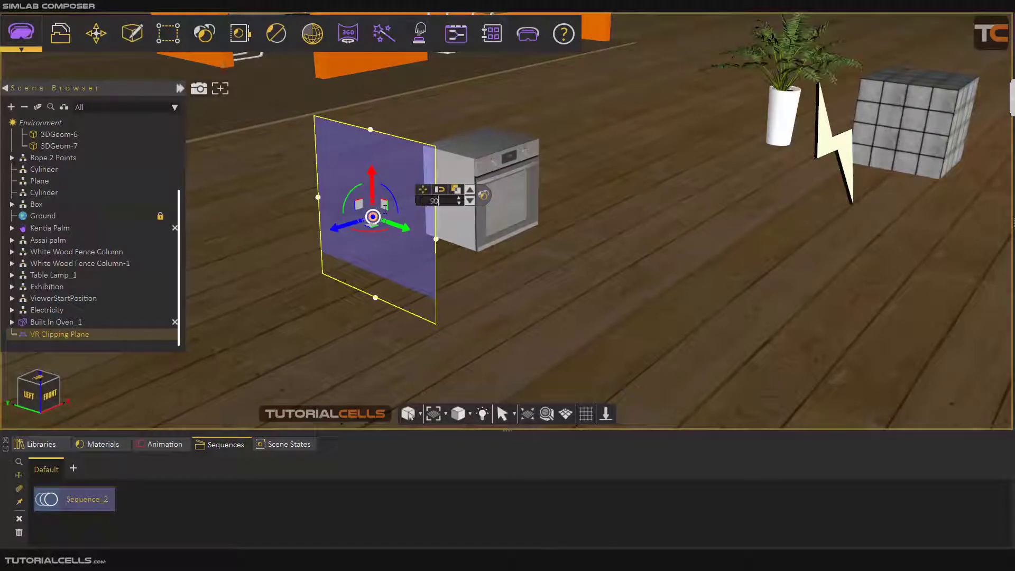
{"action": "key", "text": "Return"}
Raise the upright plane and sweep it through and past the oven to test the cut
{"action": "left_click_drag", "start_coordinate": [376, 191], "coordinate": [375, 158]}
{"action": "scroll", "coordinate": [304, 317], "scroll_direction": "up", "scroll_amount": 2}
{"action": "scroll", "coordinate": [304, 316], "scroll_direction": "up", "scroll_amount": 2}
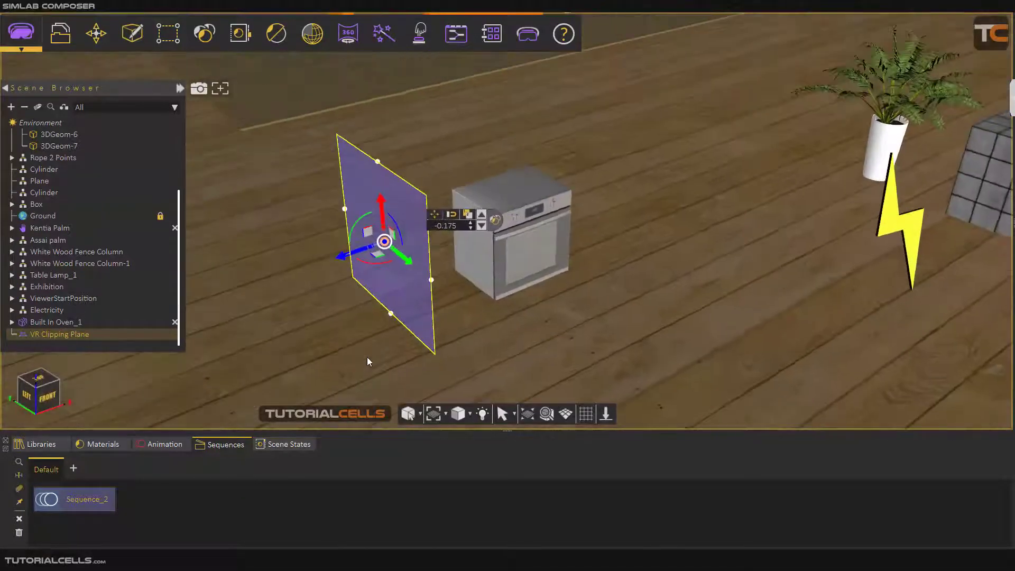
{"action": "left_click", "coordinate": [491, 228]}
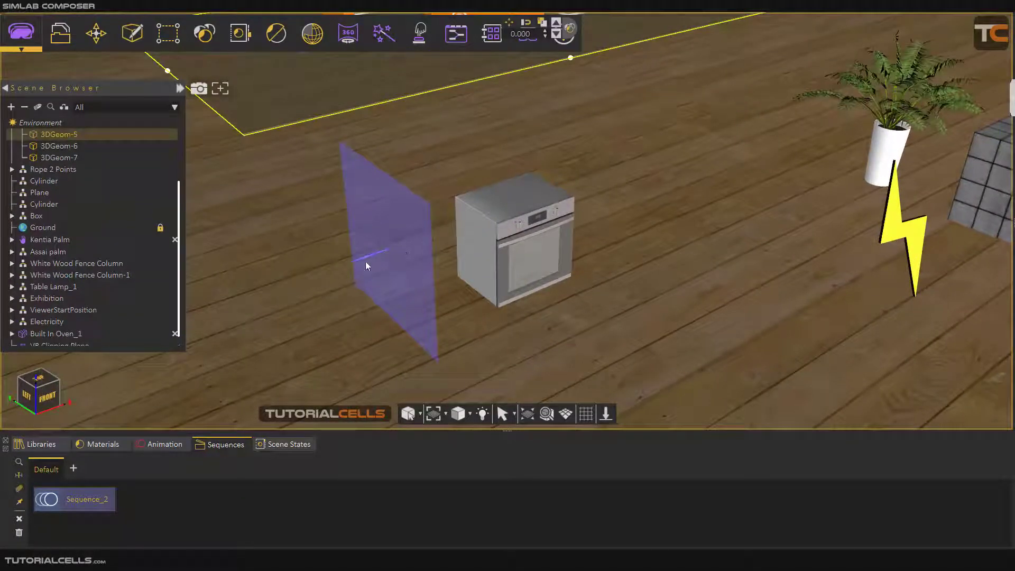
{"action": "scroll", "coordinate": [342, 296], "scroll_direction": "up", "scroll_amount": 4}
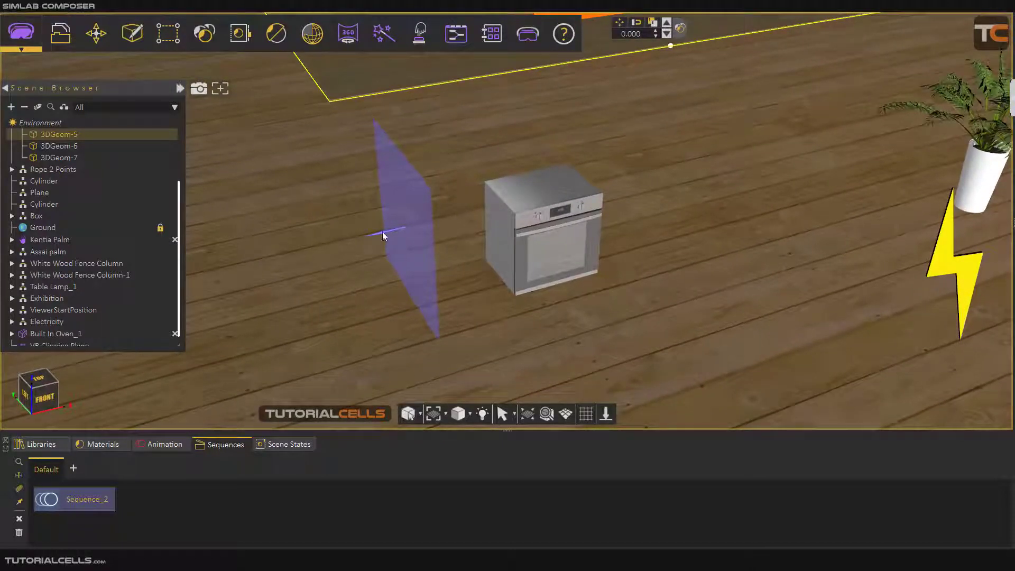
{"action": "middle_click_drag", "start_coordinate": [379, 293], "coordinate": [374, 239]}
{"action": "left_click", "coordinate": [411, 254]}
{"action": "left_click_drag", "start_coordinate": [373, 240], "coordinate": [402, 229]}
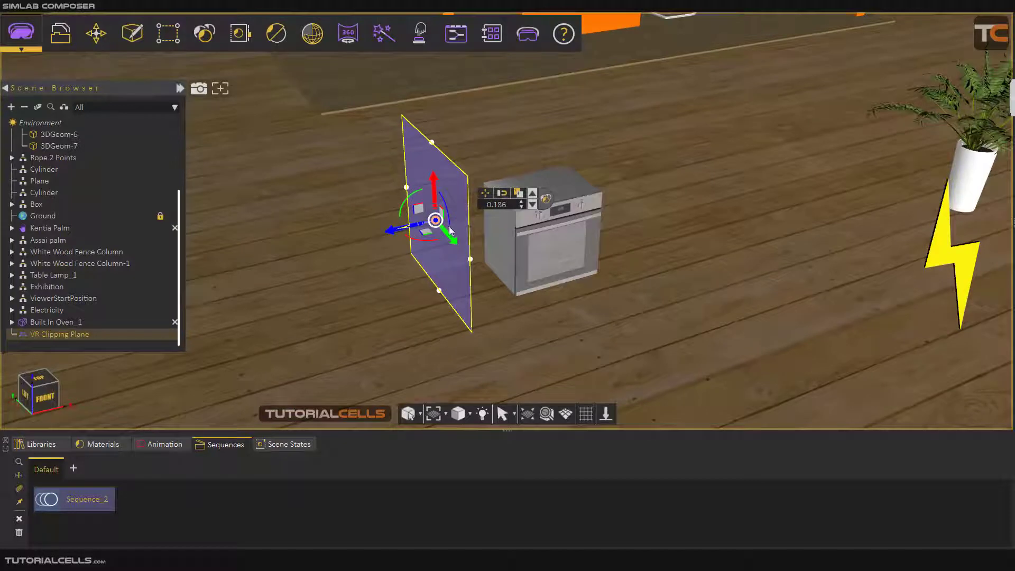
{"action": "middle_click_drag", "start_coordinate": [615, 241], "coordinate": [461, 226]}
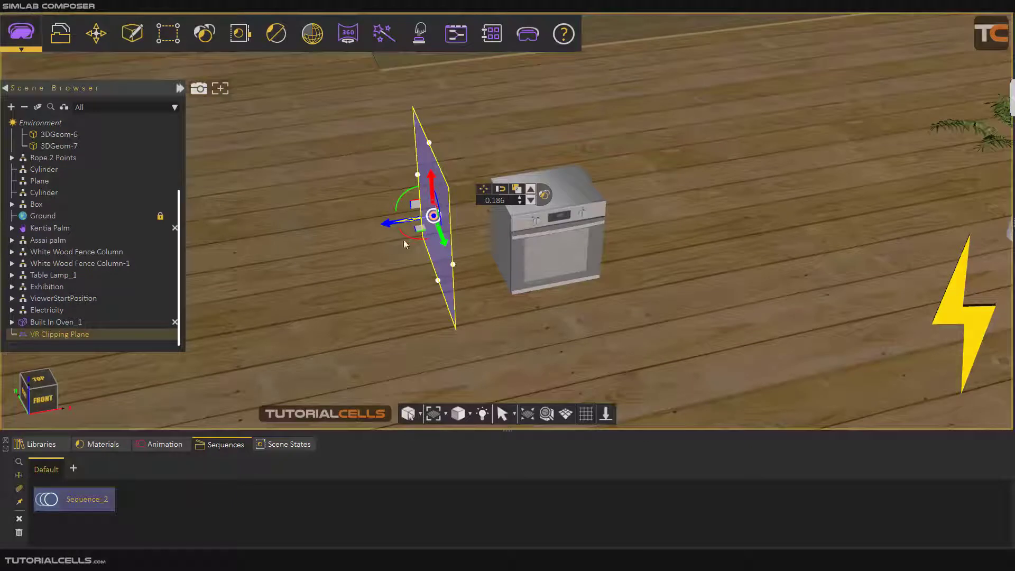
{"action": "left_click_drag", "start_coordinate": [390, 225], "coordinate": [622, 154]}
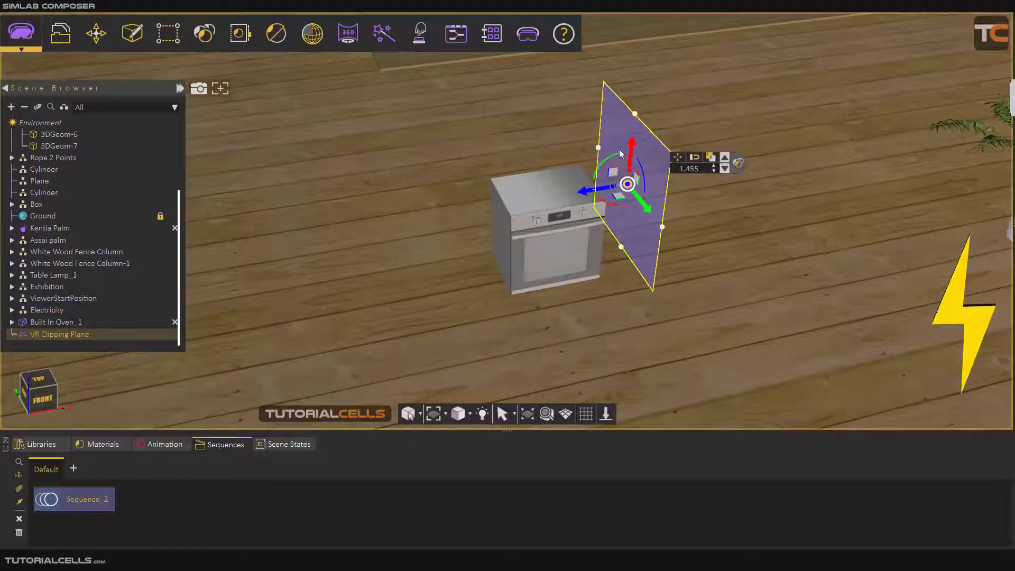
Slide the plane back and fine-tune its position just beside the oven
{"action": "left_click", "coordinate": [609, 185]}
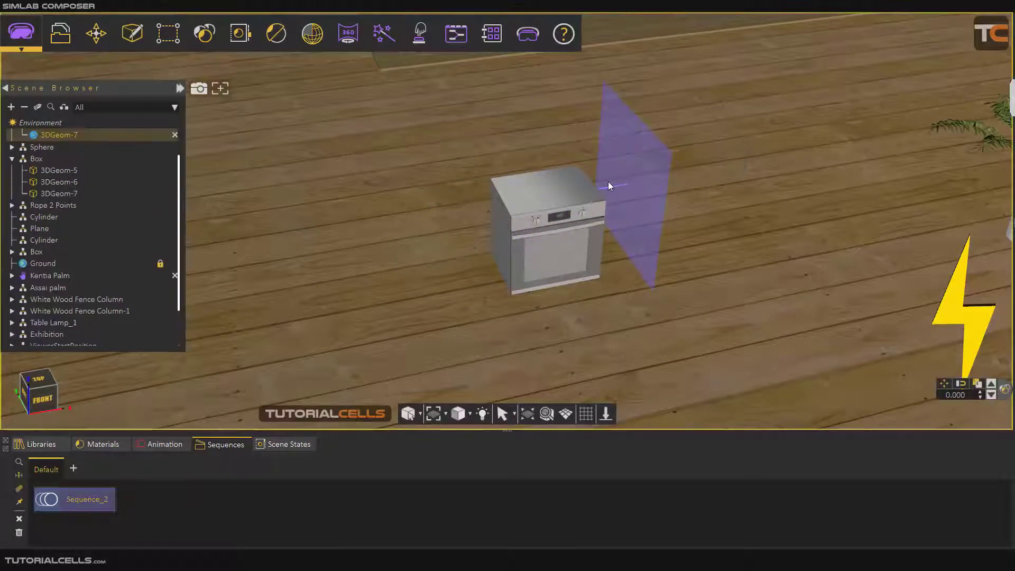
{"action": "middle_click_drag", "start_coordinate": [579, 220], "coordinate": [631, 182]}
{"action": "left_click", "coordinate": [633, 183]}
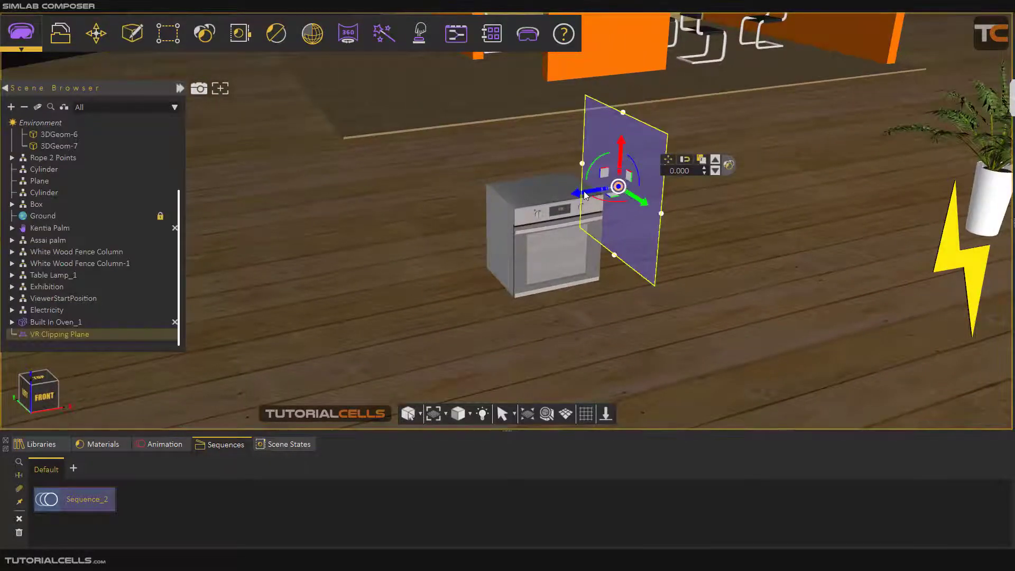
{"action": "left_click_drag", "start_coordinate": [584, 195], "coordinate": [404, 209]}
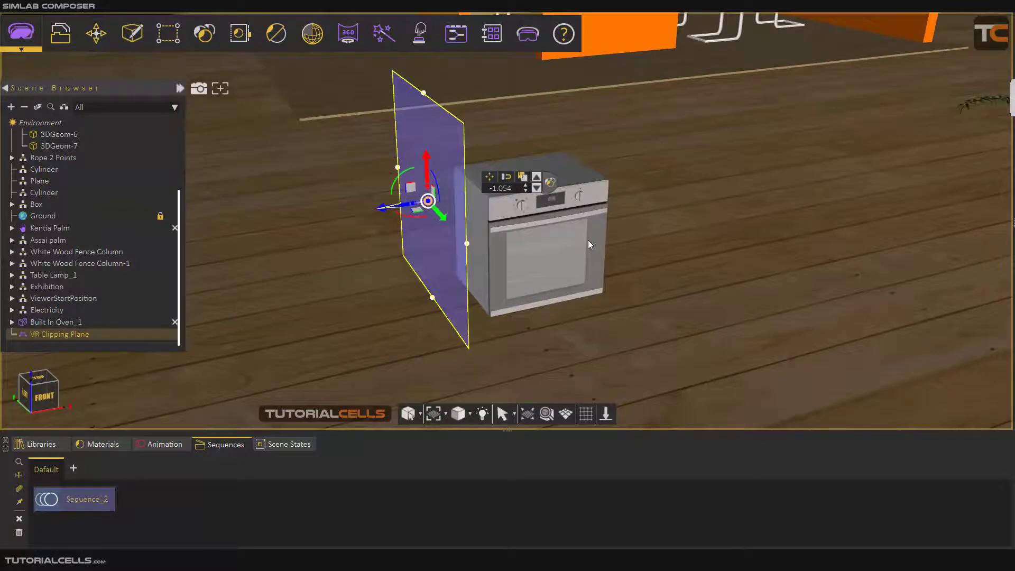
{"action": "middle_click_drag", "start_coordinate": [590, 244], "coordinate": [480, 256]}
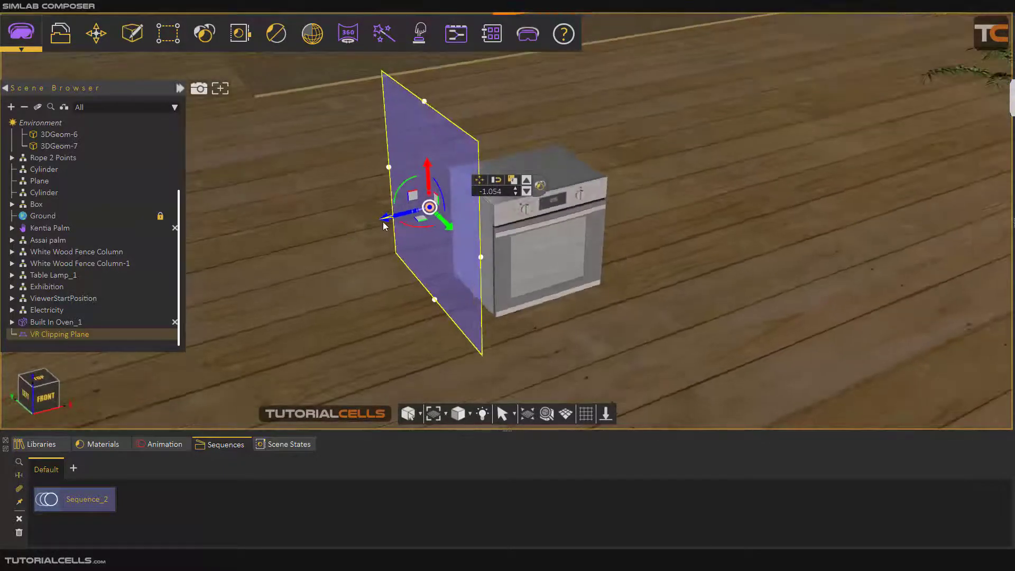
{"action": "left_click_drag", "start_coordinate": [383, 226], "coordinate": [364, 249]}
{"action": "scroll", "coordinate": [364, 249], "scroll_direction": "down", "scroll_amount": 2}
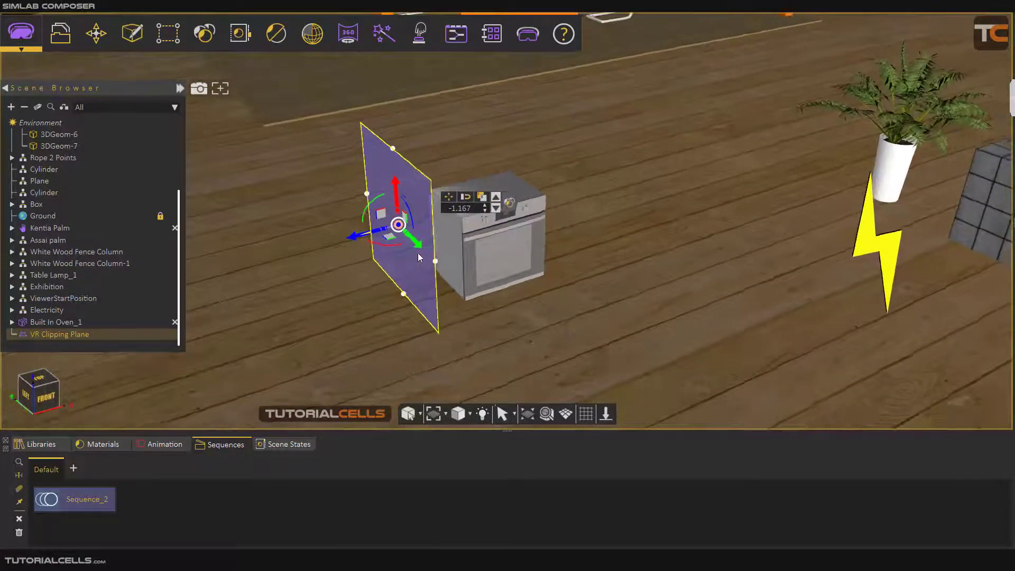
{"action": "scroll", "coordinate": [418, 254], "scroll_direction": "down", "scroll_amount": 4}
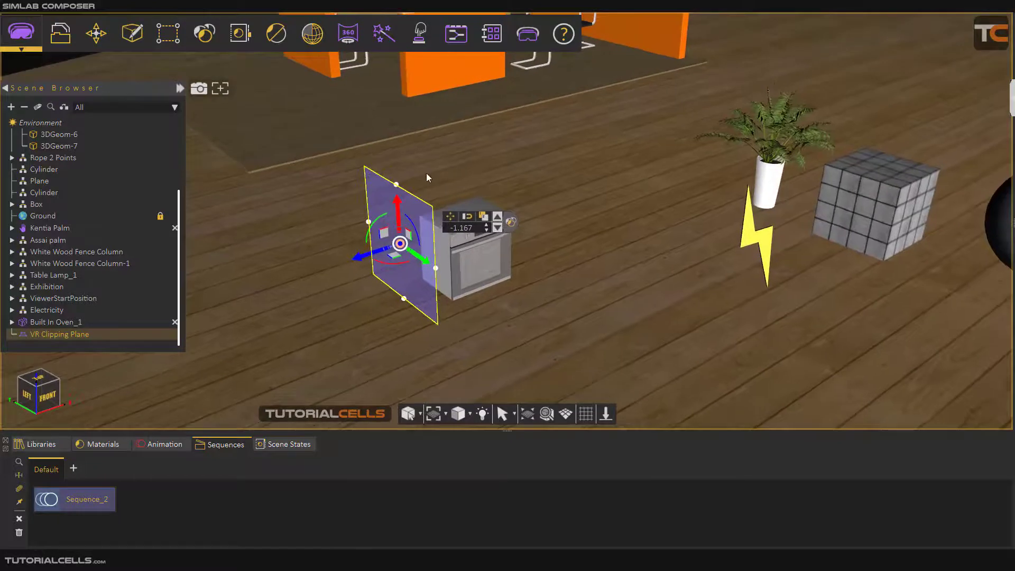
{"action": "left_click", "coordinate": [423, 33]}
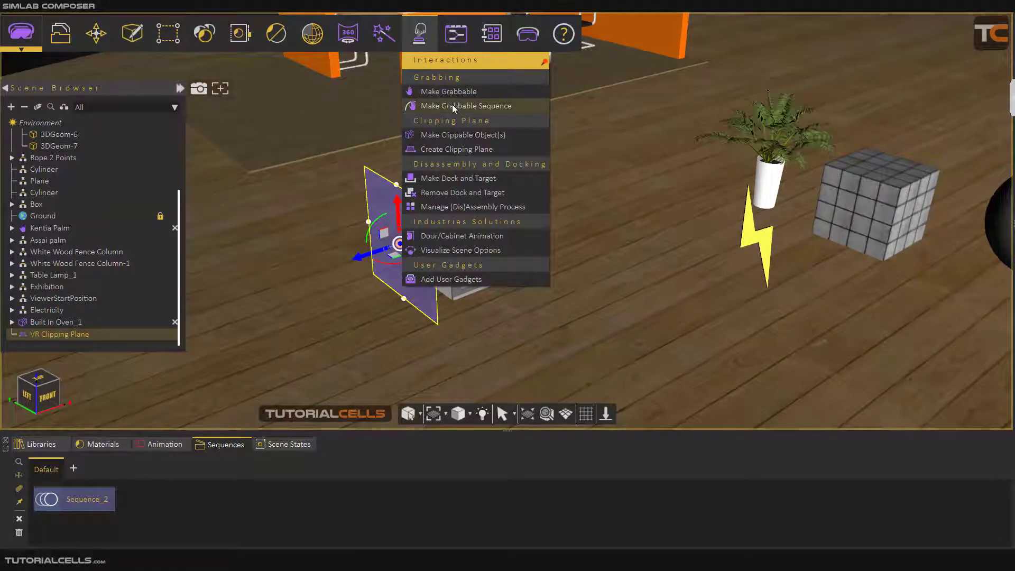
Nudge the clipping plane slightly along its axis
{"action": "mouse_move", "coordinate": [454, 114]}
{"action": "left_click", "coordinate": [323, 221]}
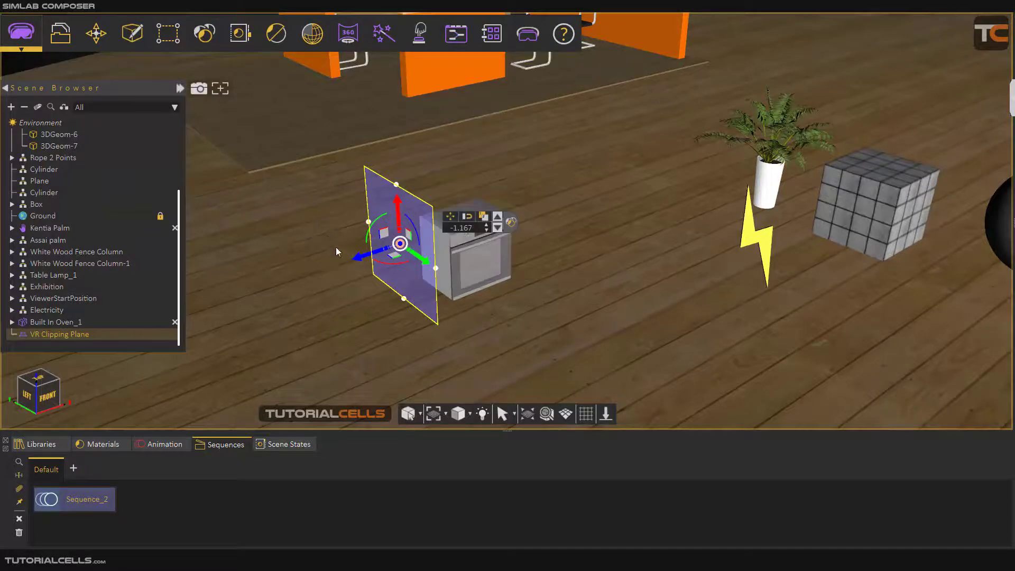
{"action": "left_click_drag", "start_coordinate": [353, 261], "coordinate": [349, 260]}
Remove Sequence_2 from the Sequences list and return to the Animation timeline
{"action": "left_click", "coordinate": [159, 445]}
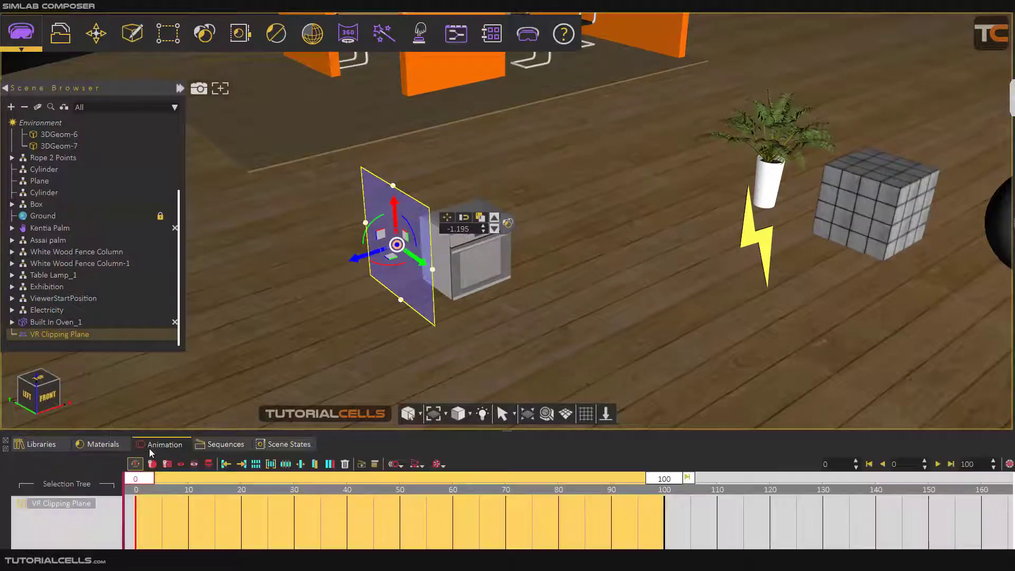
{"action": "left_click", "coordinate": [222, 445]}
{"action": "left_click", "coordinate": [81, 502]}
{"action": "left_click", "coordinate": [20, 519]}
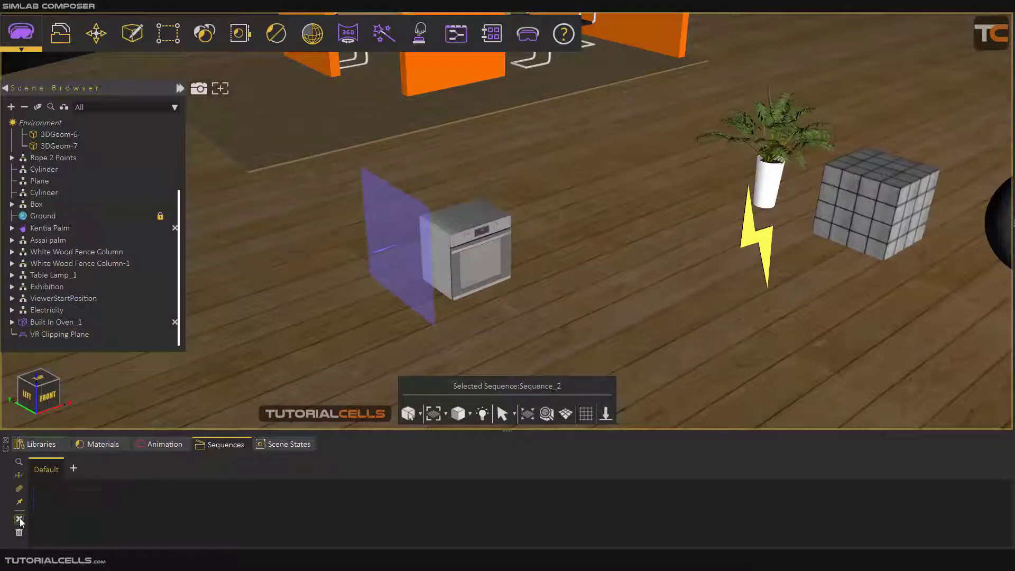
{"action": "left_click", "coordinate": [145, 444]}
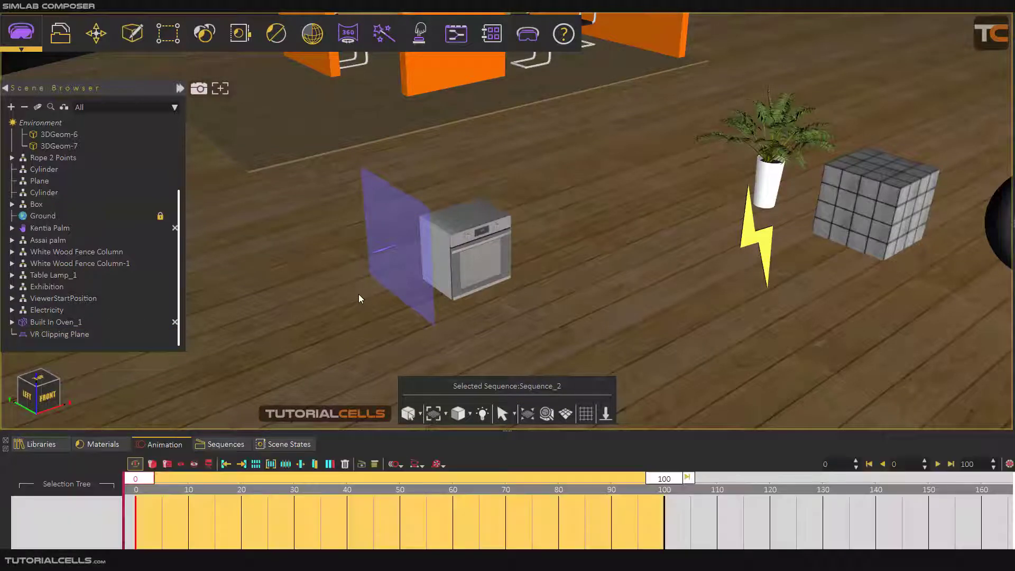
Key the VR Clipping Plane at frame 0, slide it through the oven at frame 10, and preview
{"action": "left_click", "coordinate": [402, 270]}
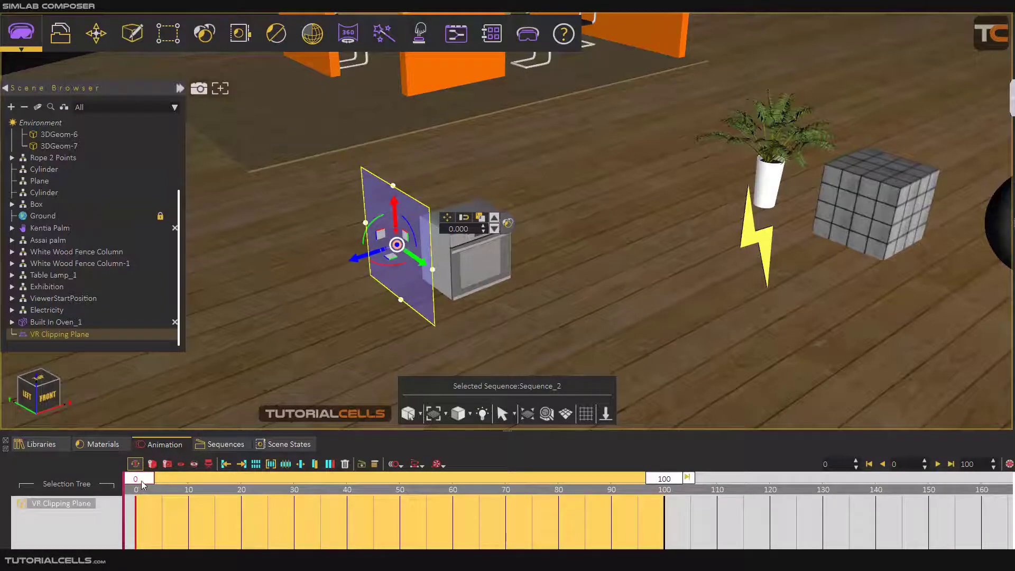
{"action": "left_click", "coordinate": [152, 464]}
{"action": "left_click_drag", "start_coordinate": [137, 479], "coordinate": [191, 484]}
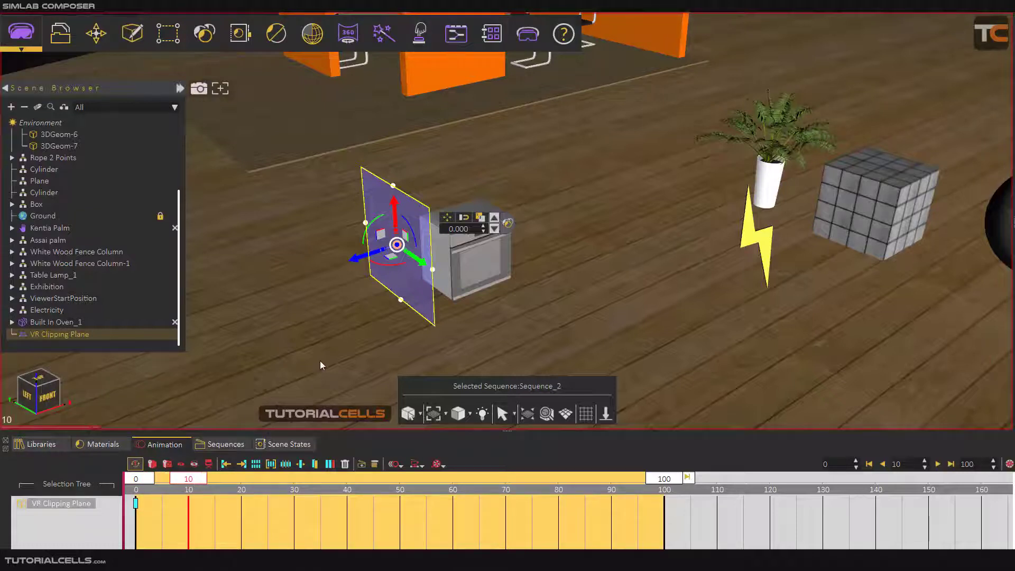
{"action": "left_click_drag", "start_coordinate": [354, 263], "coordinate": [482, 224]}
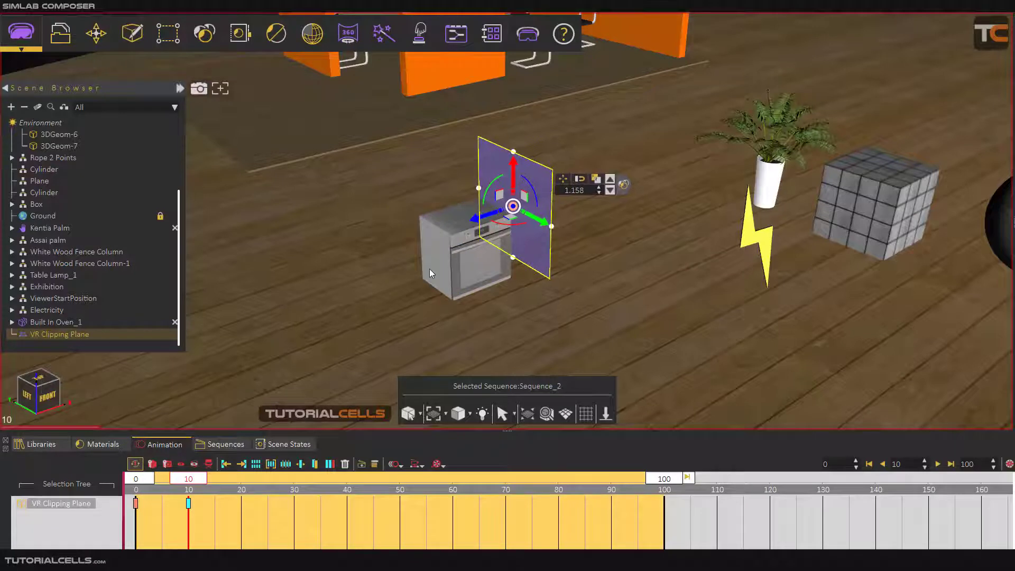
{"action": "left_click_drag", "start_coordinate": [196, 479], "coordinate": [162, 479]}
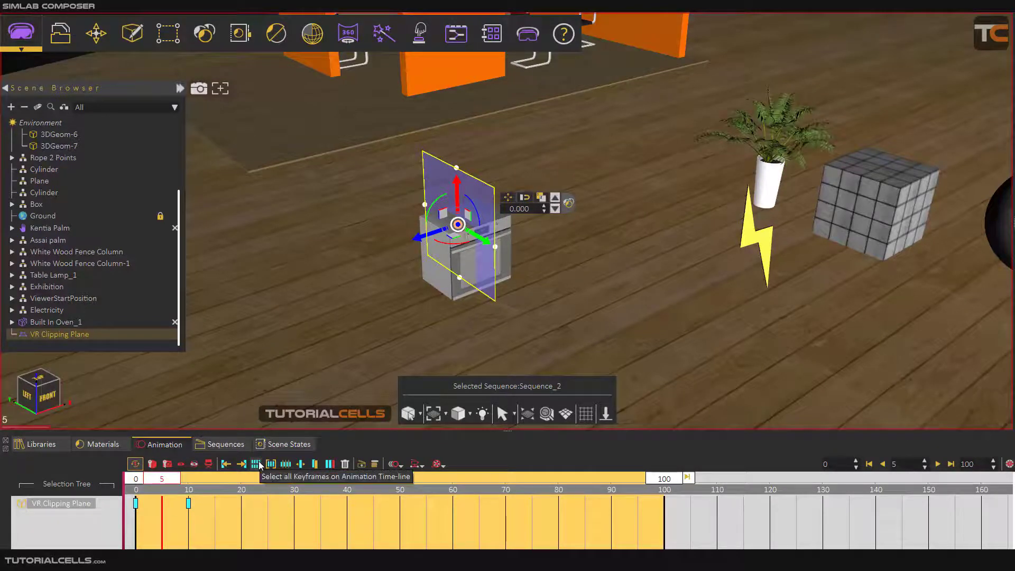
Create an animation sequence named cccc, deleting the keyframes from the timeline
{"action": "left_click", "coordinate": [360, 468]}
{"action": "right_click", "coordinate": [464, 258]}
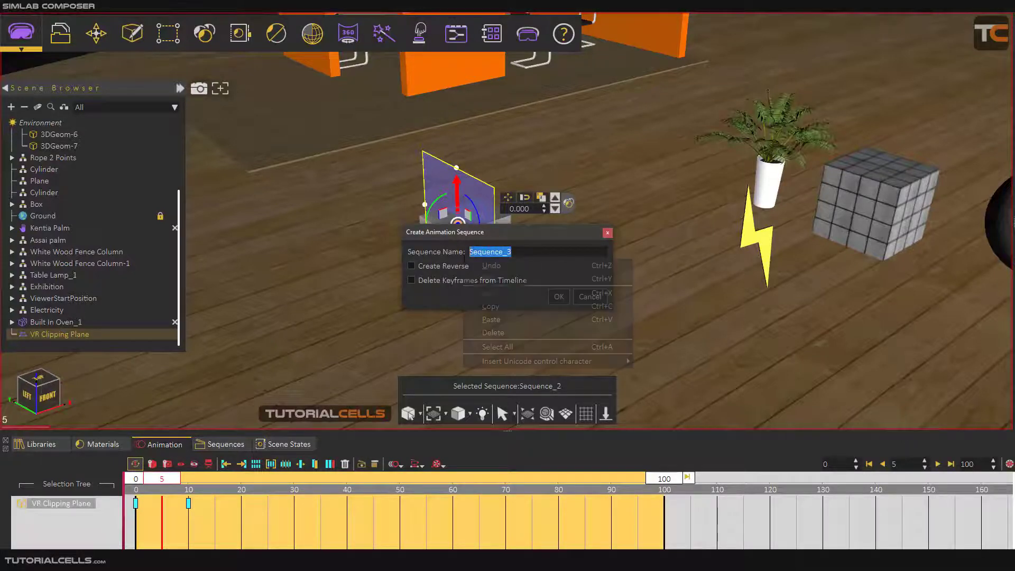
{"action": "left_click", "coordinate": [522, 235]}
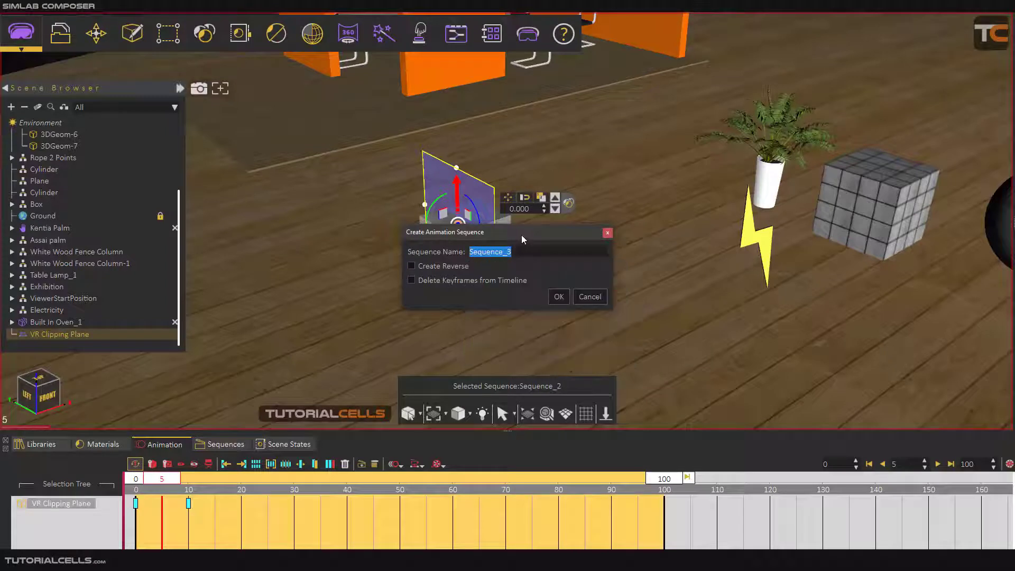
{"action": "type", "text": "ززز"}
{"action": "key", "text": "BackSpace"}
{"action": "key", "text": "BackSpace"}
{"action": "key", "text": "BackSpace"}
{"action": "type", "text": "cccc"}
{"action": "left_click", "coordinate": [444, 281]}
{"action": "left_click", "coordinate": [559, 297]}
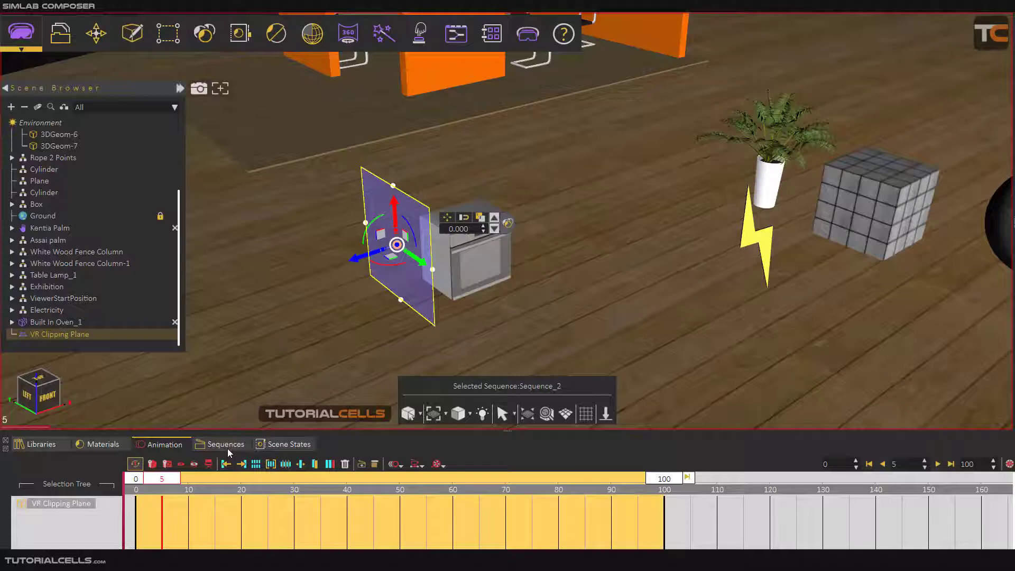
Play the cccc sequence from the Sequences list and reselect the VR Clipping Plane
{"action": "left_click", "coordinate": [230, 446]}
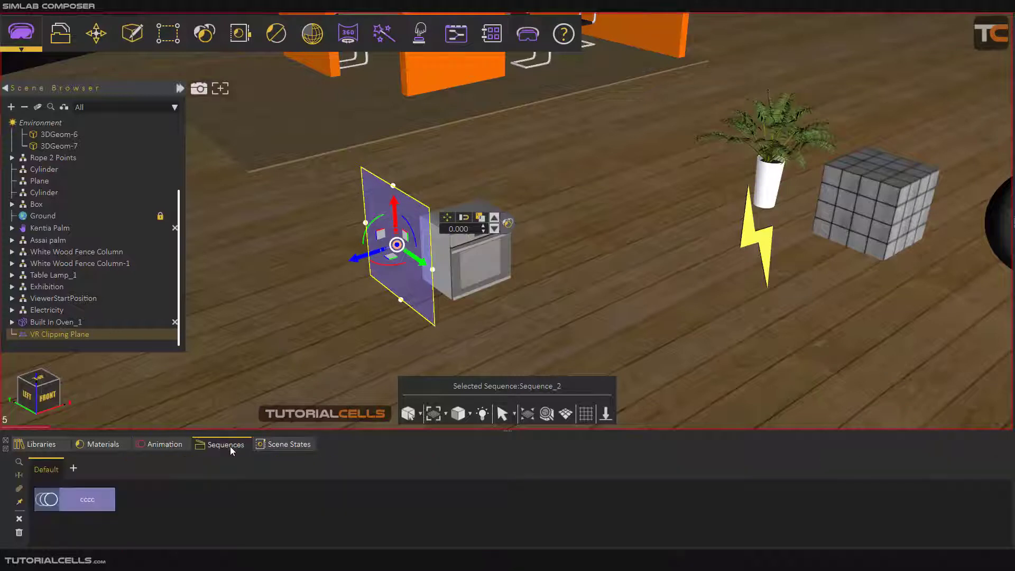
{"action": "left_click", "coordinate": [52, 505]}
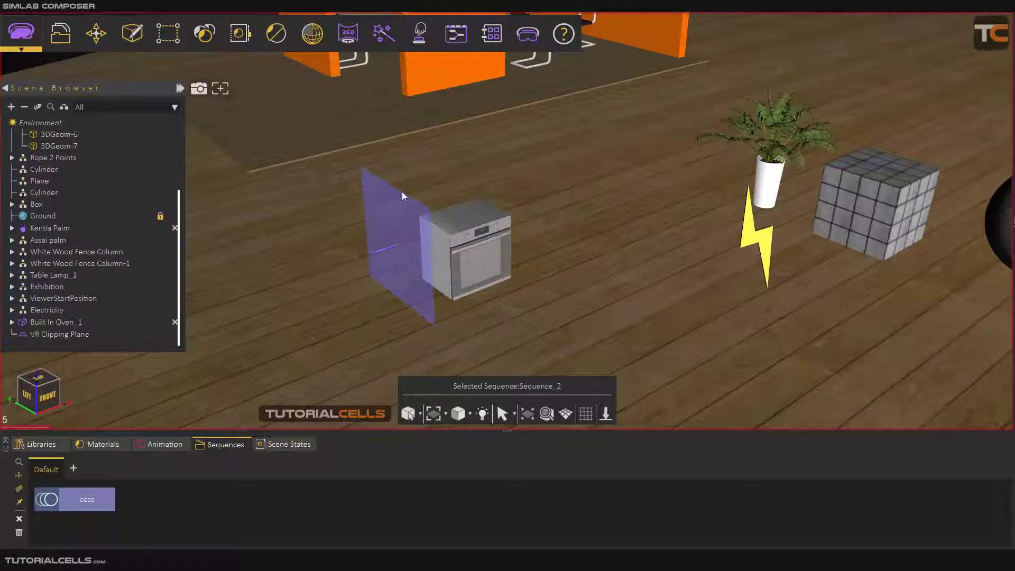
{"action": "left_click", "coordinate": [394, 212]}
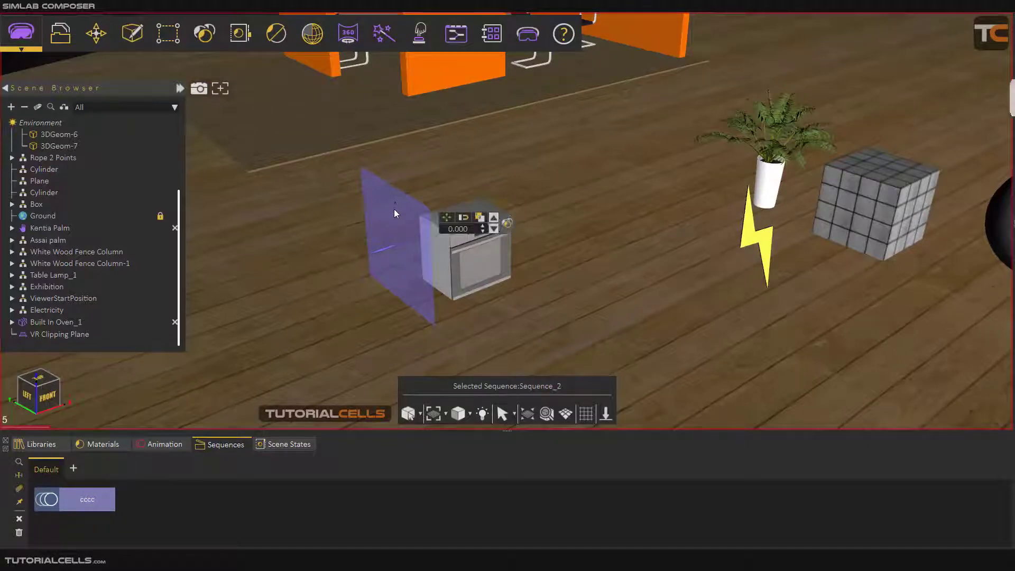
{"action": "left_click", "coordinate": [394, 212]}
{"action": "left_click", "coordinate": [419, 33]}
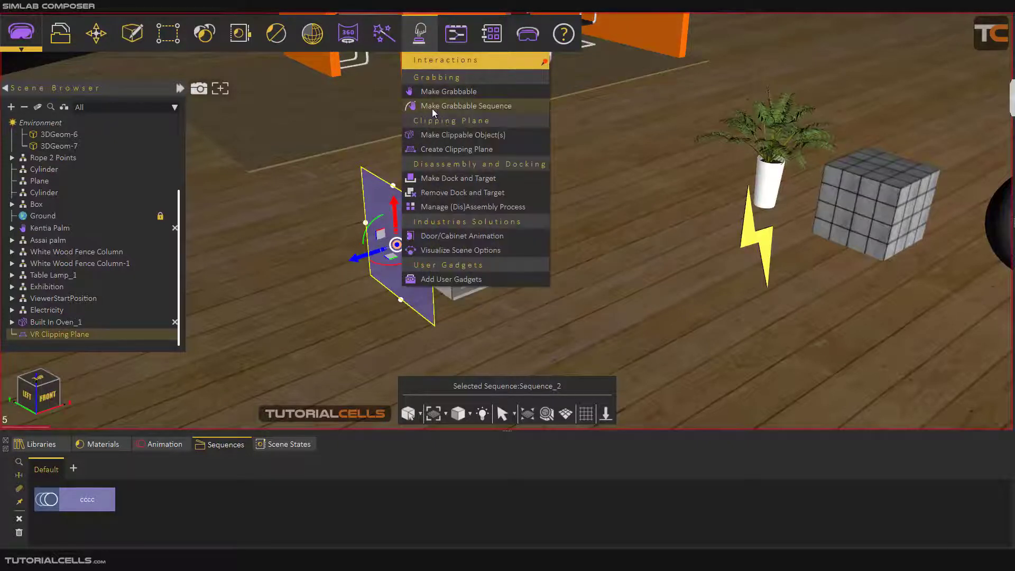
Link the cccc sequence to grabbing the VR Clipping Plane, with grab helper scaling factor 1
{"action": "left_click", "coordinate": [442, 107]}
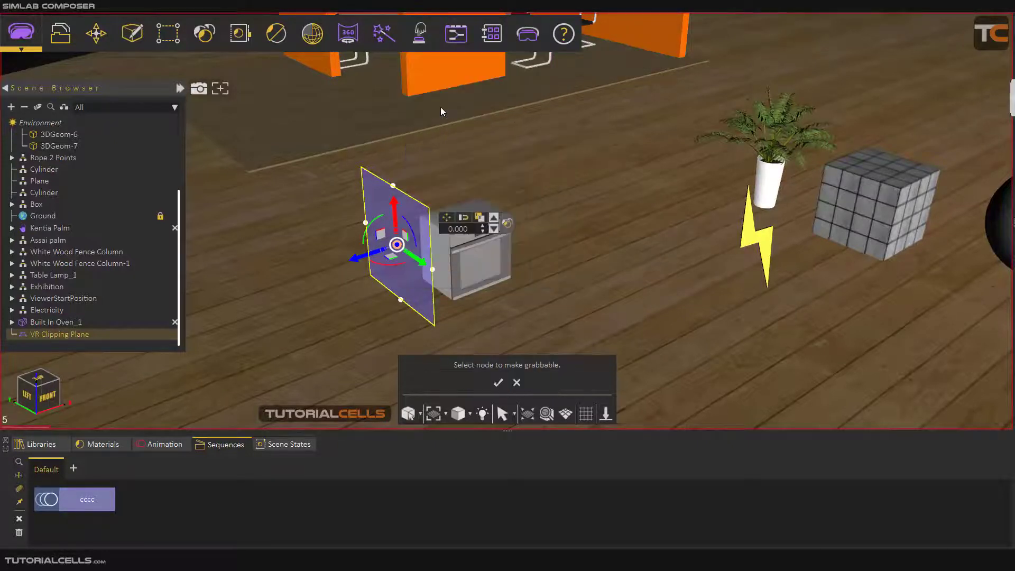
{"action": "left_click", "coordinate": [498, 384]}
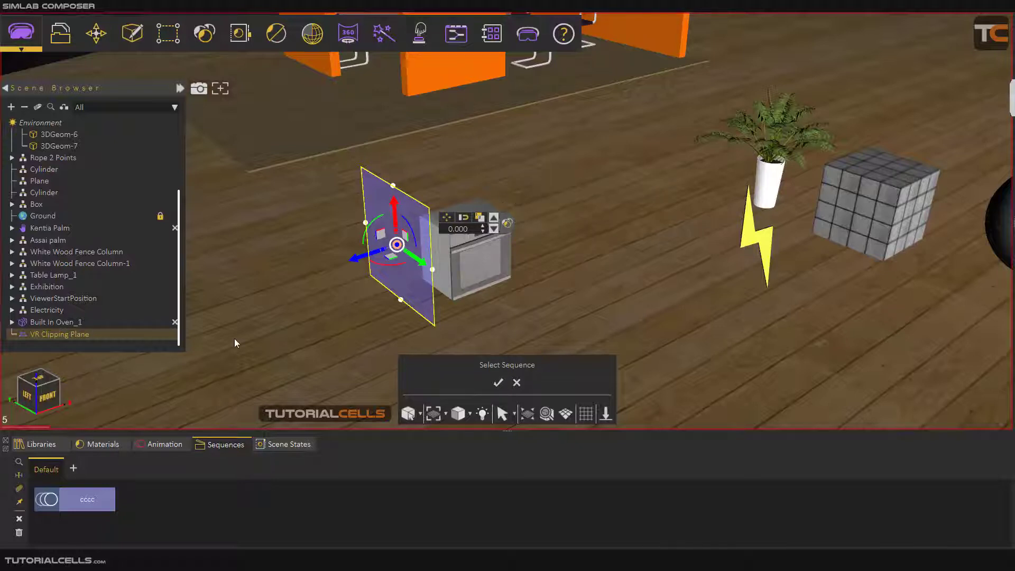
{"action": "left_click", "coordinate": [108, 500]}
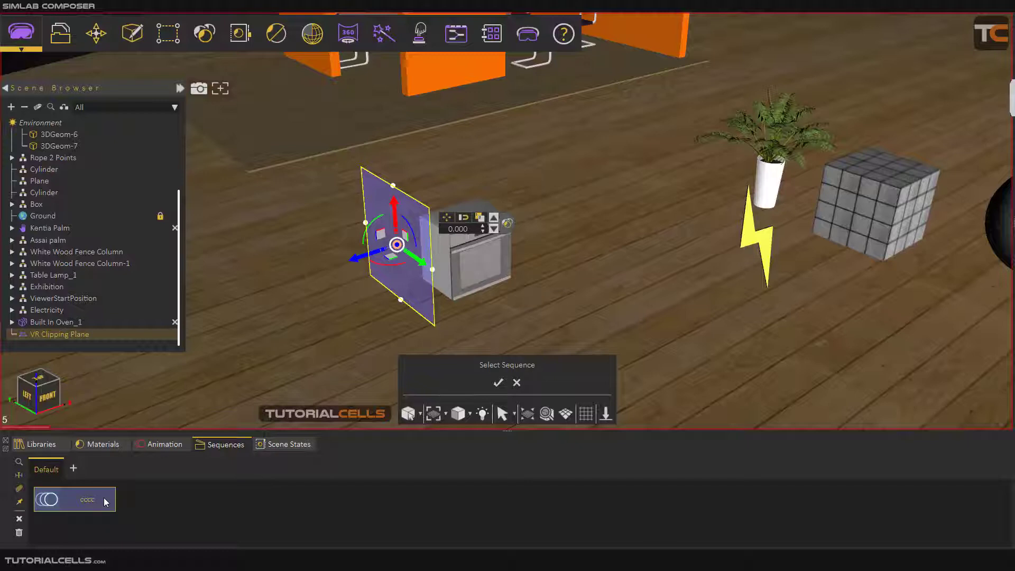
{"action": "left_click", "coordinate": [70, 491]}
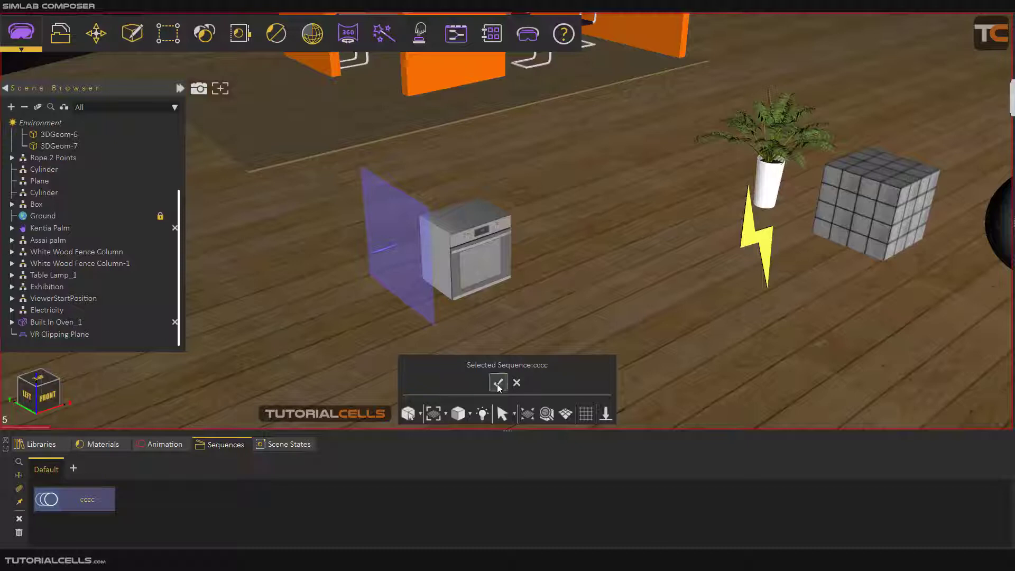
{"action": "left_click", "coordinate": [498, 383]}
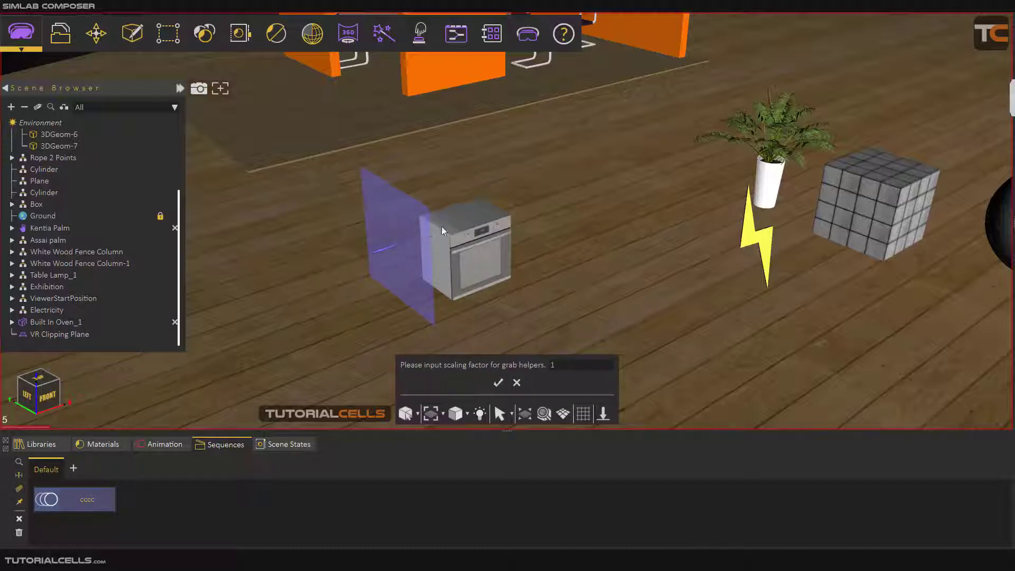
{"action": "left_click", "coordinate": [498, 382]}
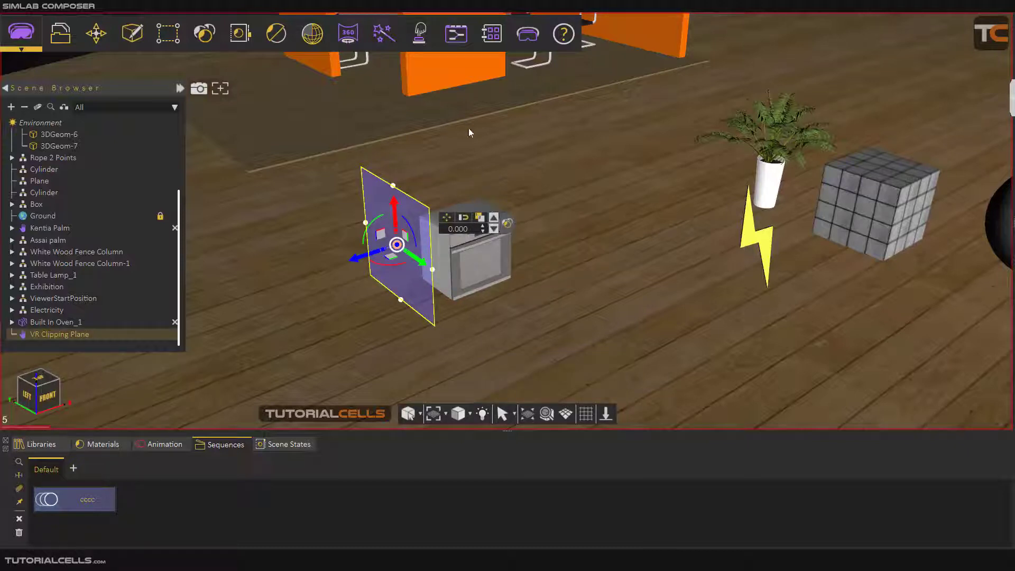
Run the scene in SimLab VR Viewer's Desktop mode, test the clipping plane, then close the viewer
{"action": "left_click", "coordinate": [528, 34]}
{"action": "left_click", "coordinate": [534, 77]}
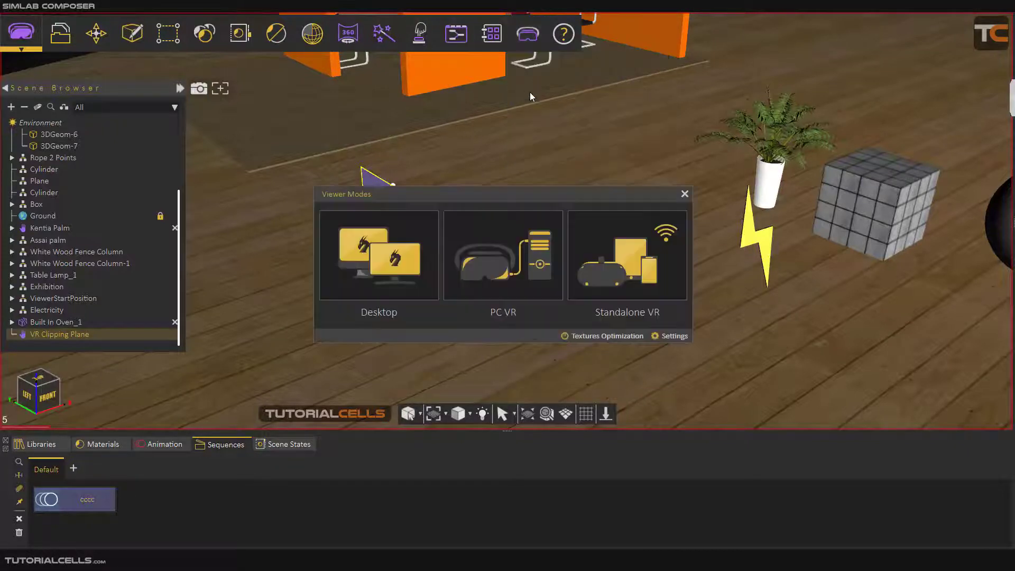
{"action": "left_click", "coordinate": [417, 267]}
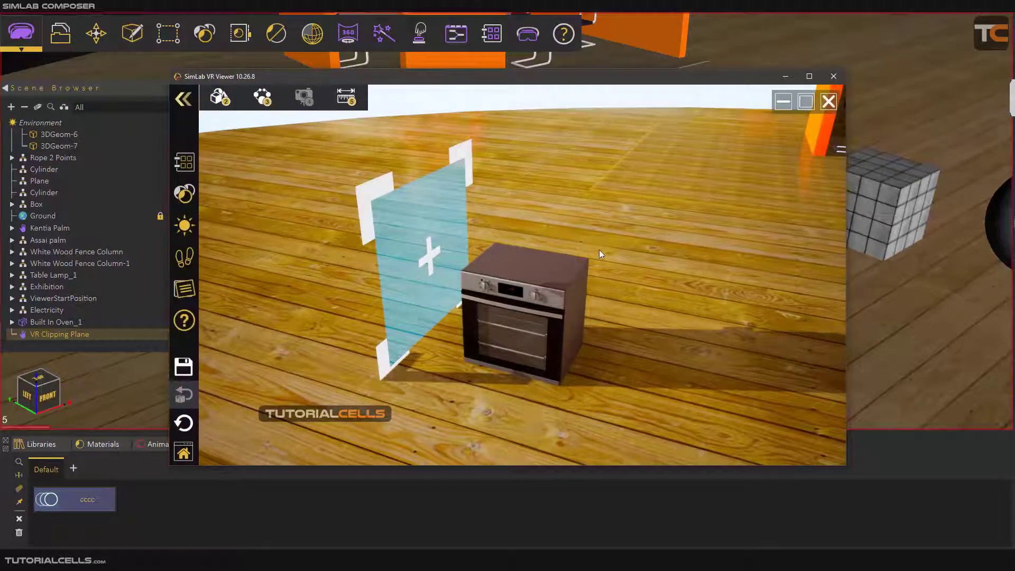
{"action": "left_click", "coordinate": [828, 102]}
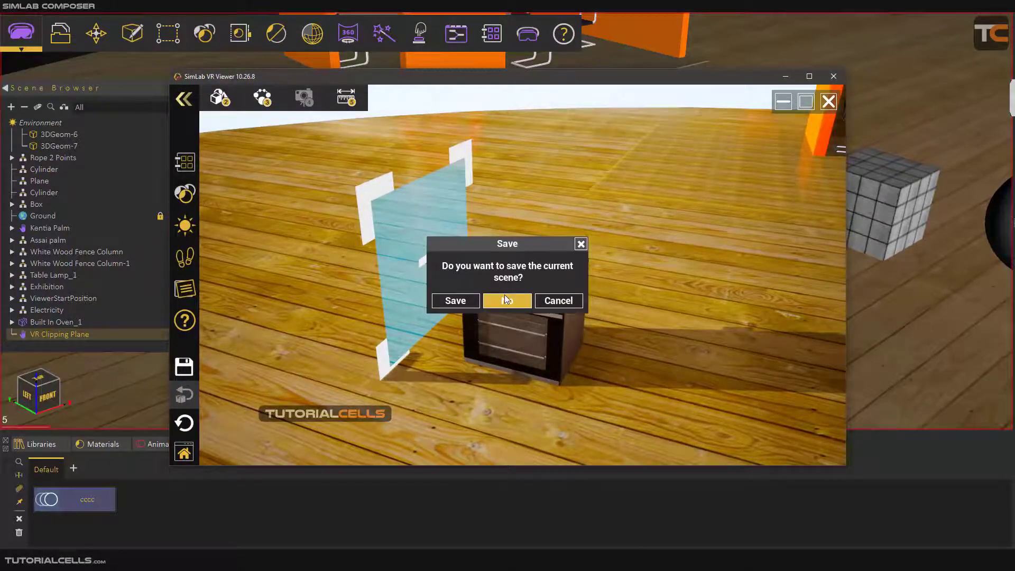